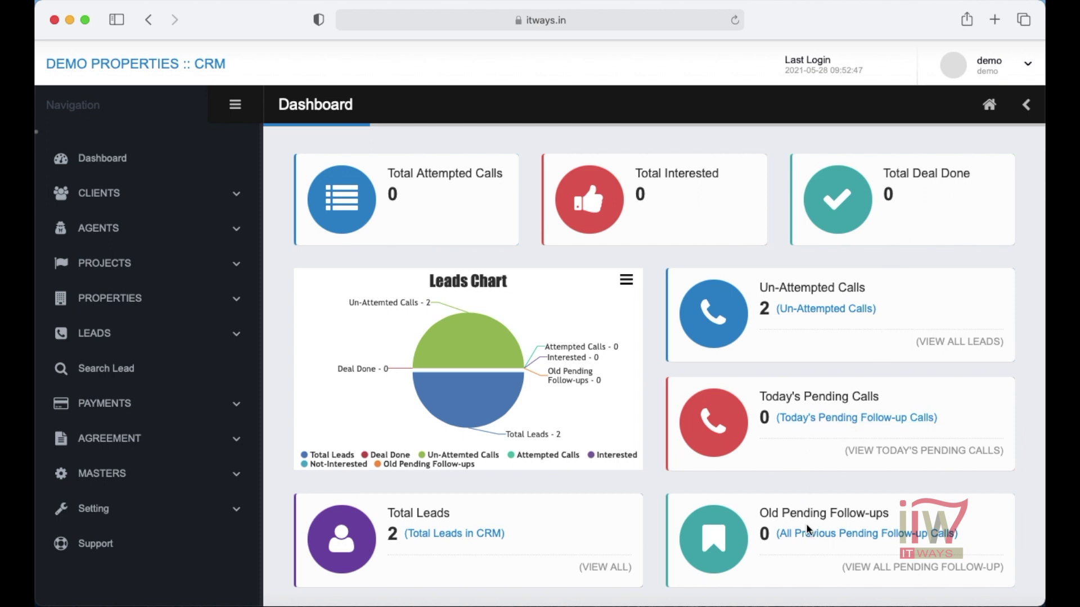
- Open the account options menu and close it again
mouse_move(487, 396)
click(1026, 68)
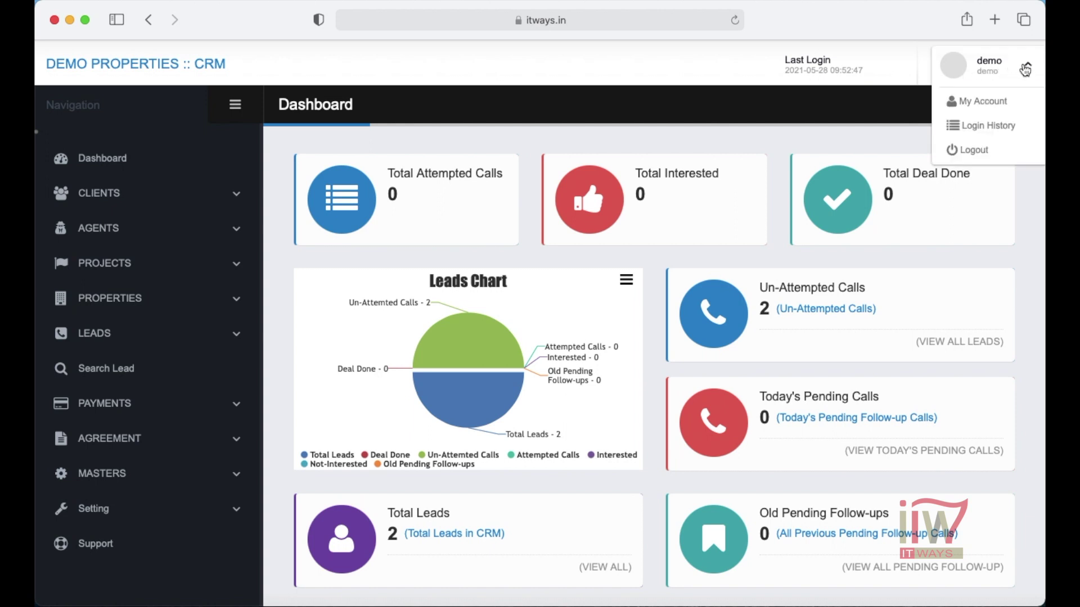
click(1026, 69)
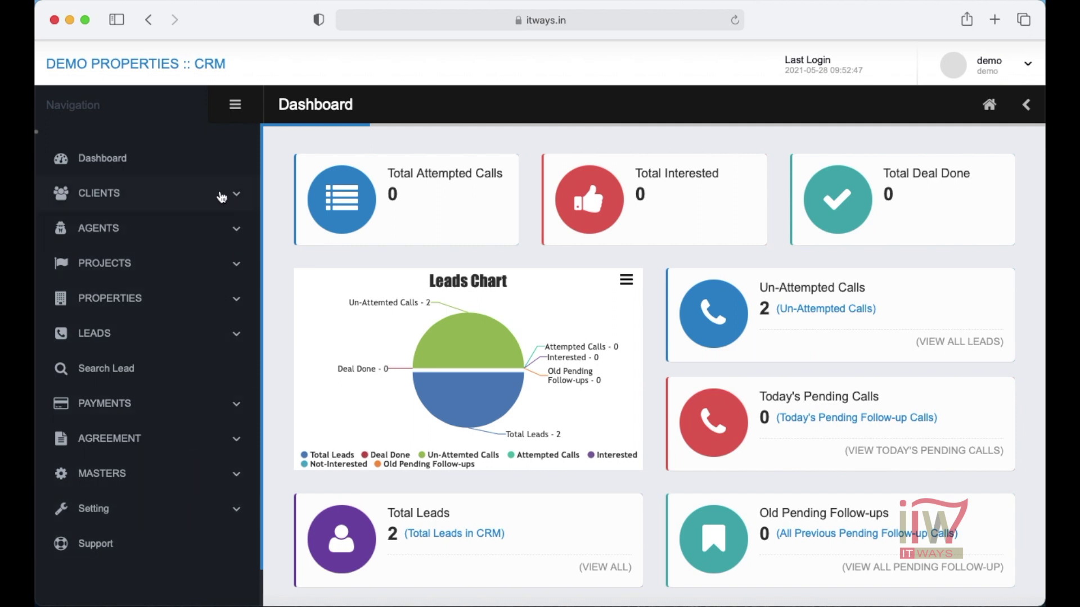
- Start a new client with occupation Self Employee and designation 'Ower'
click(193, 197)
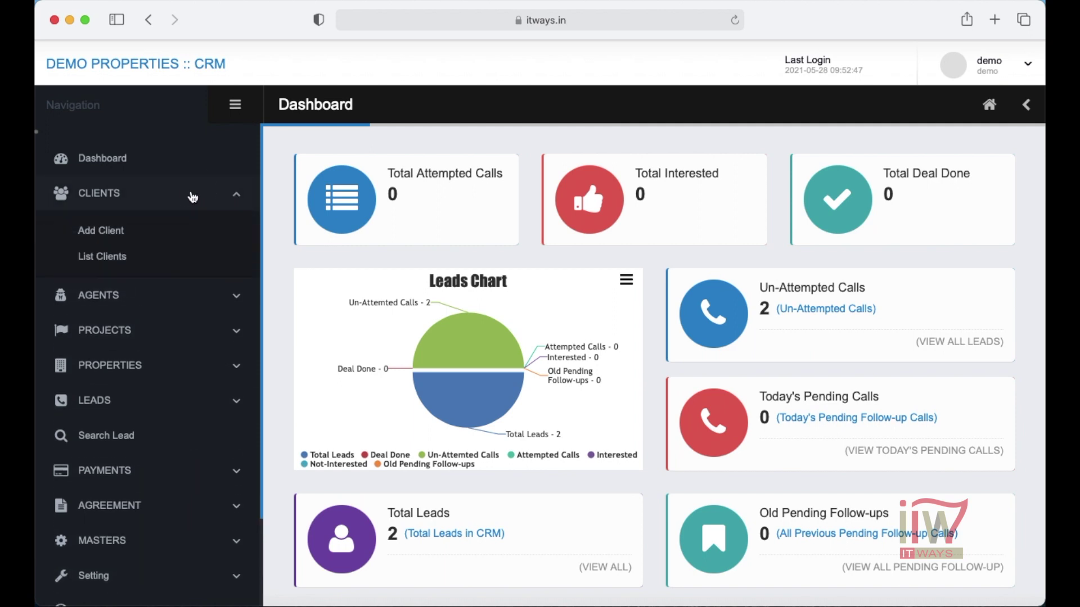
click(113, 236)
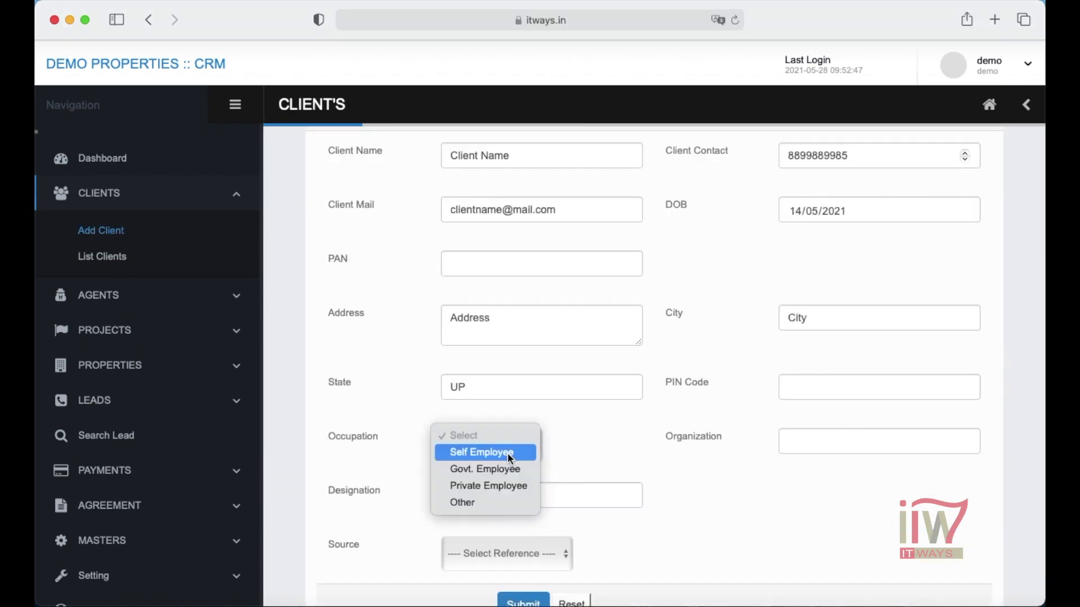
click(508, 455)
click(501, 497)
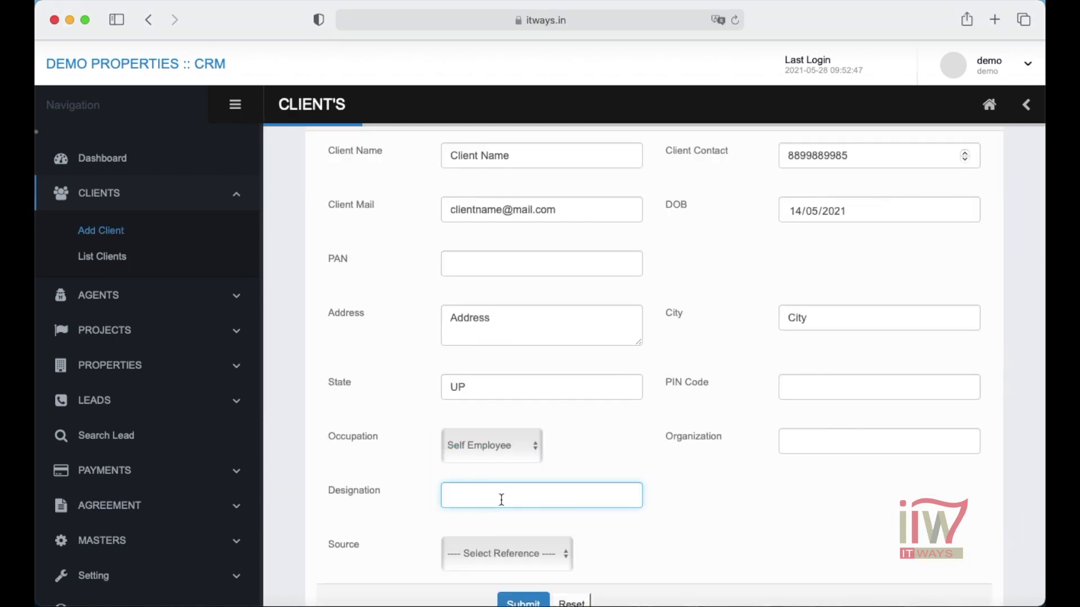
text(Ower)
- Set the client source to Direct, submit the client, and open the client list
scroll(737, 545, down, 2)
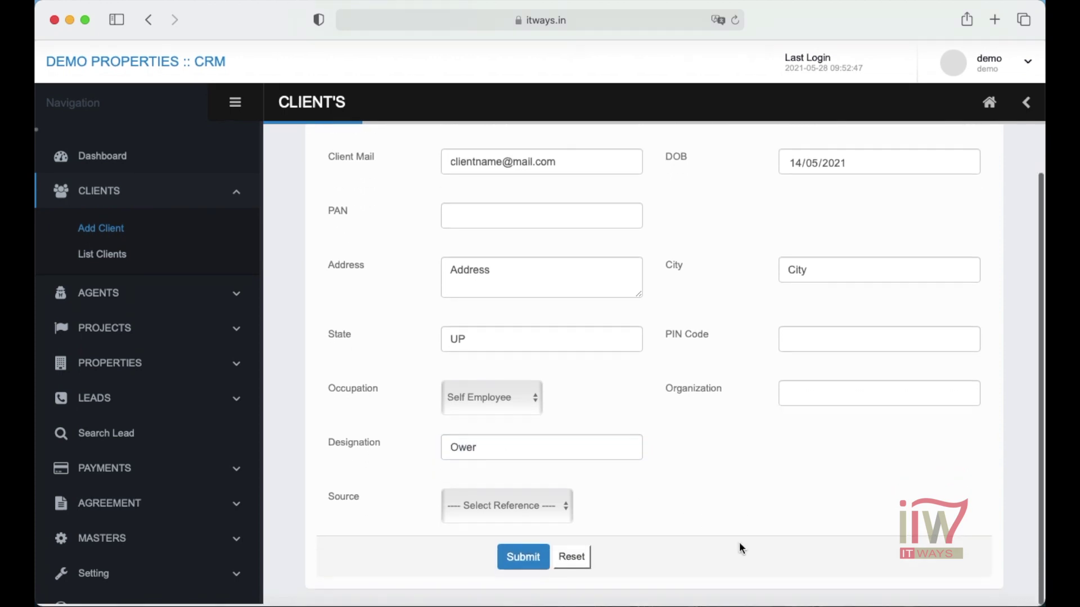
click(537, 507)
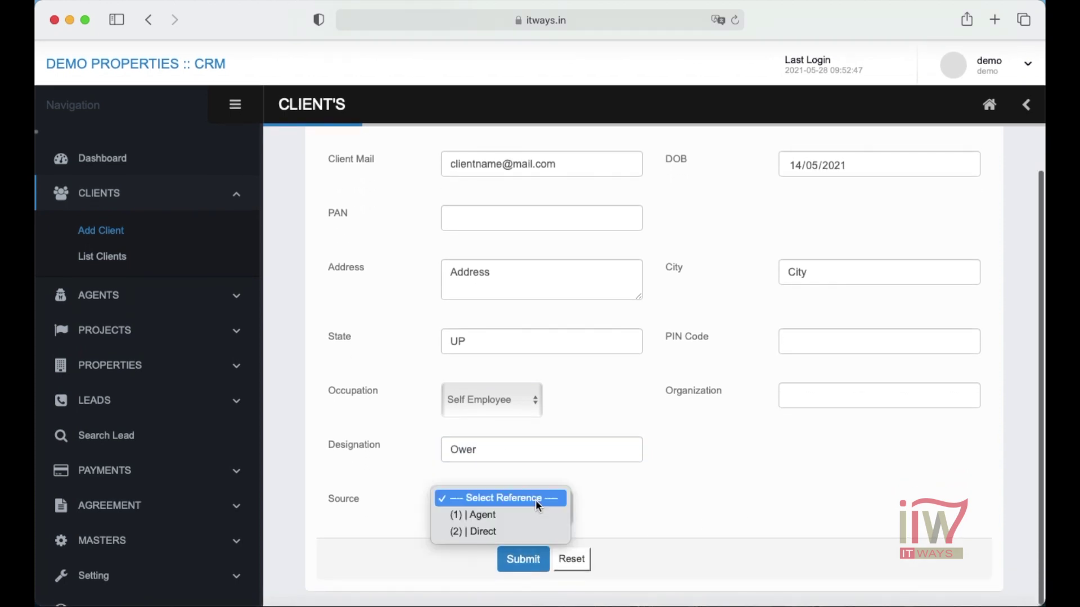
click(504, 530)
scroll(664, 490, up, 3)
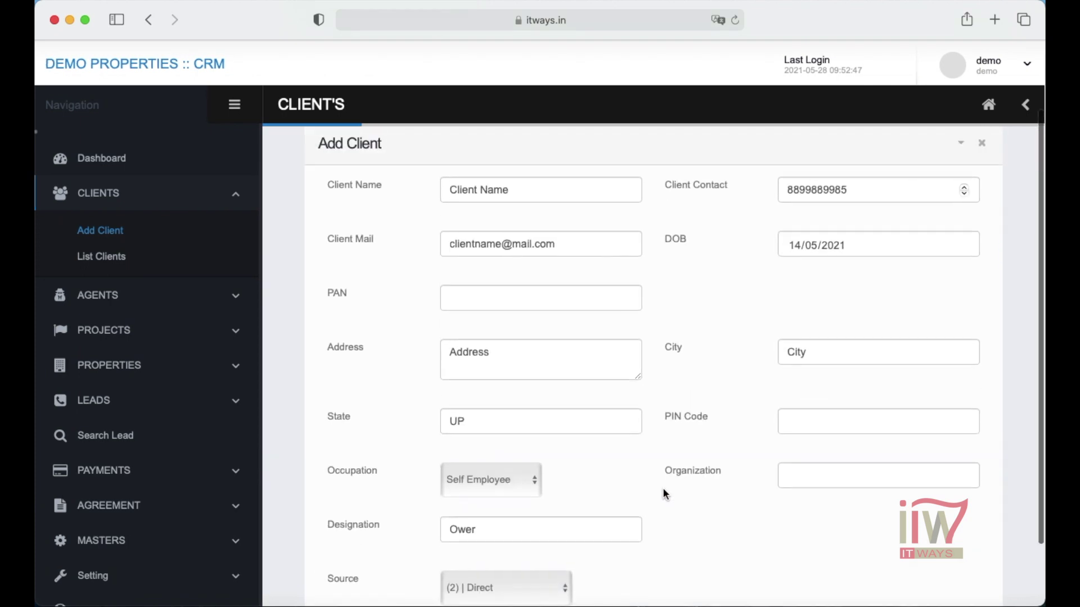
scroll(645, 550, down, 3)
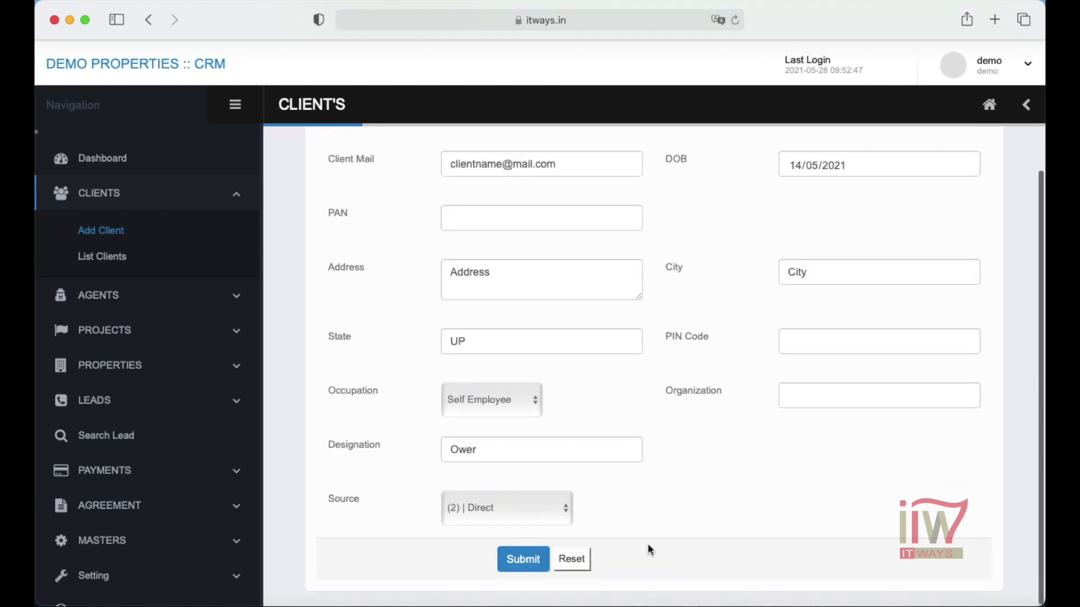
click(531, 565)
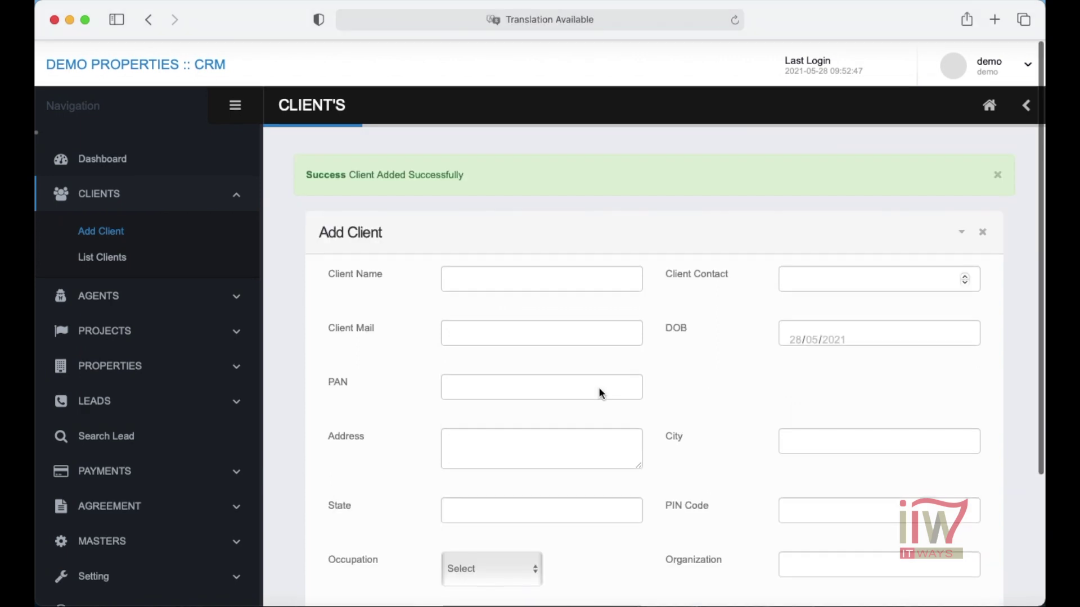
click(102, 260)
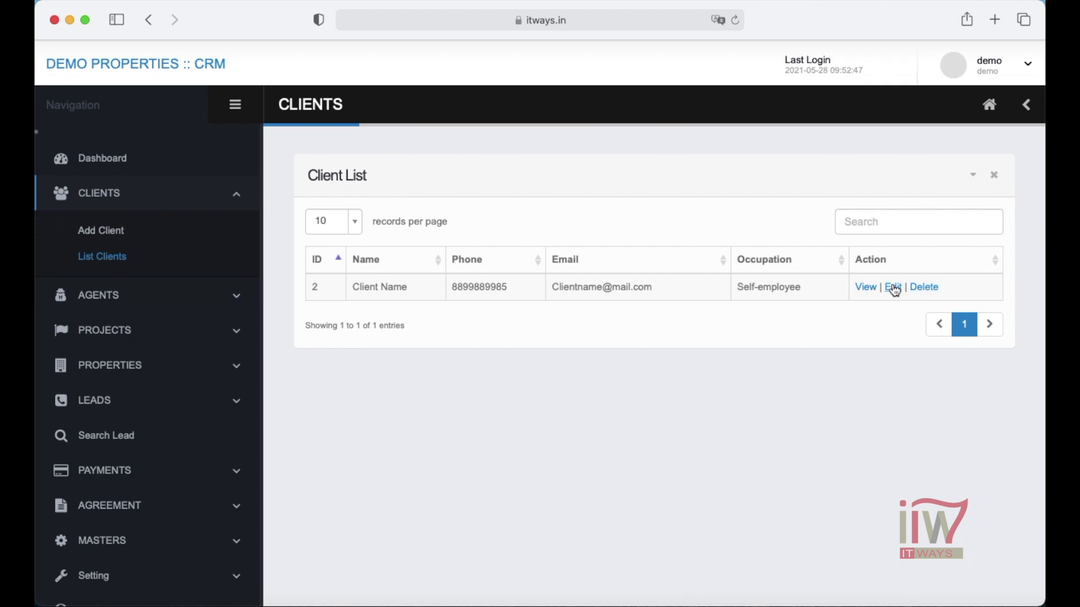
- Review client ID 2 in the Update Client form, then return to List Clients
click(894, 288)
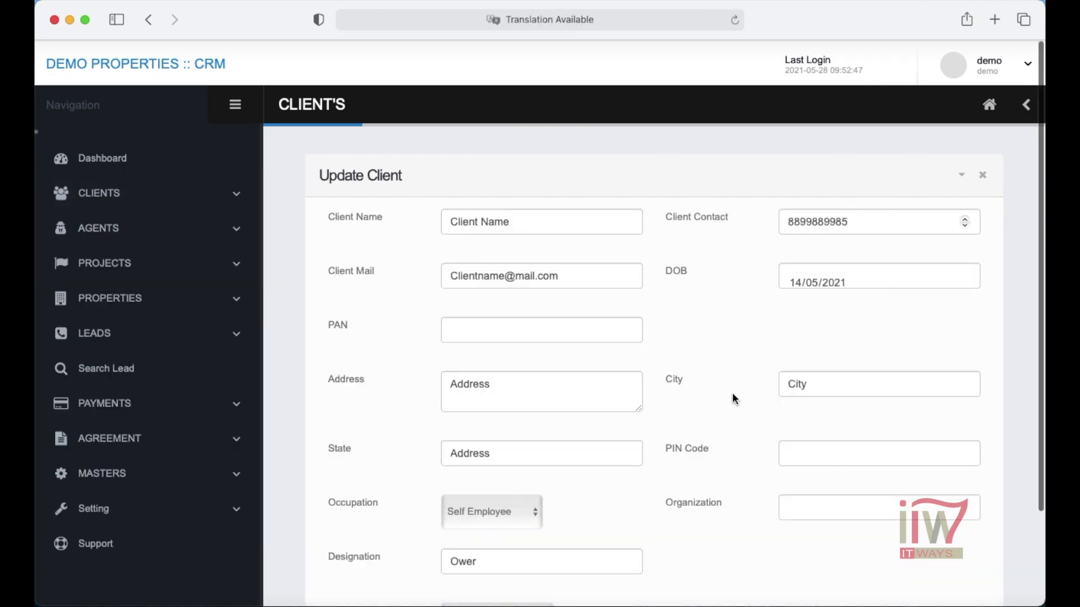
scroll(734, 396, down, 4)
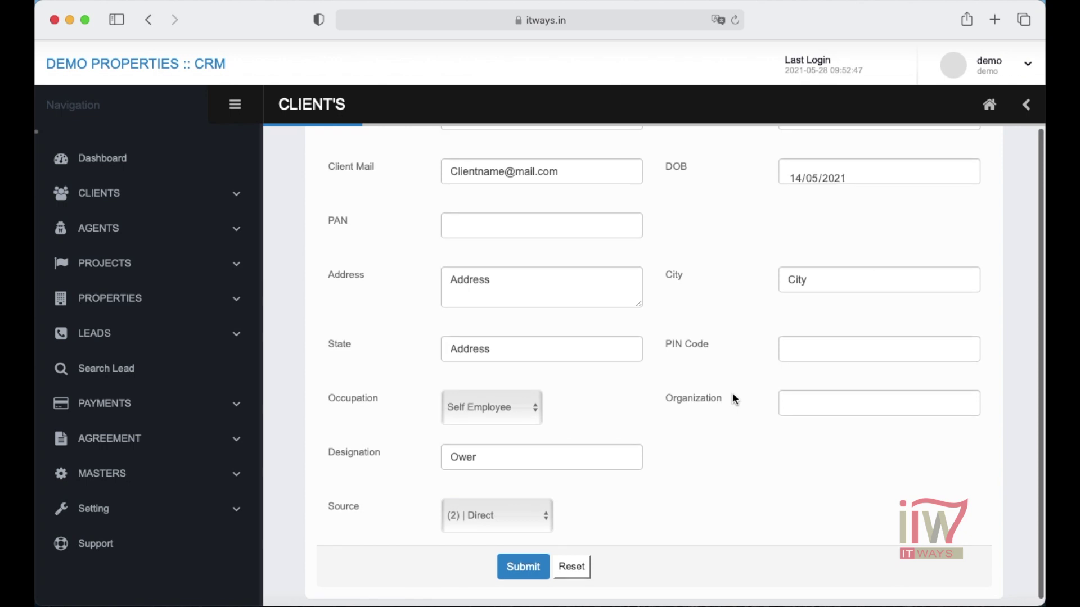
scroll(734, 398, up, 4)
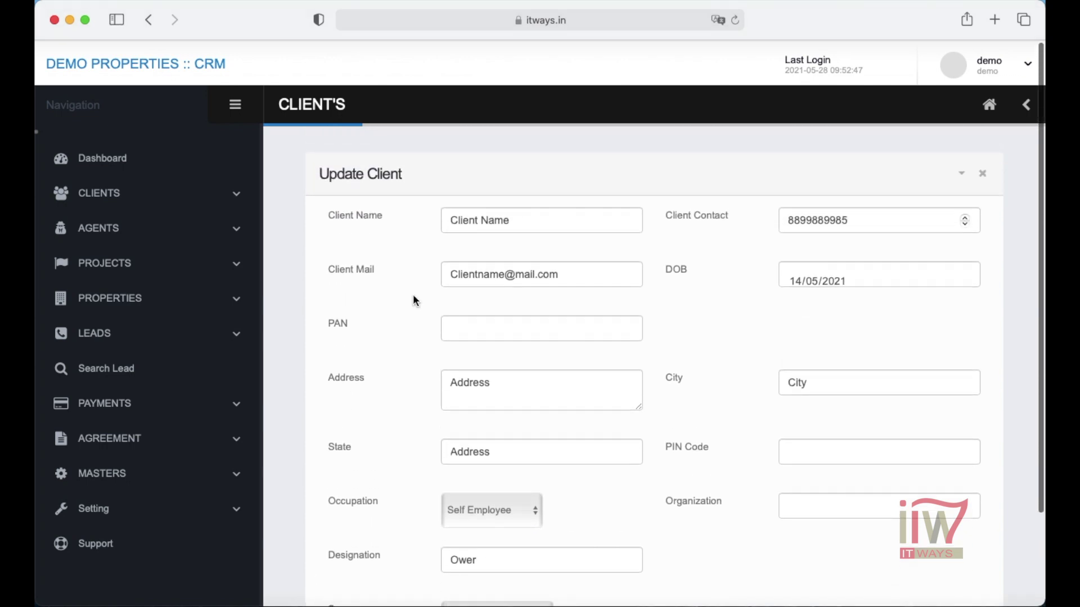
click(151, 198)
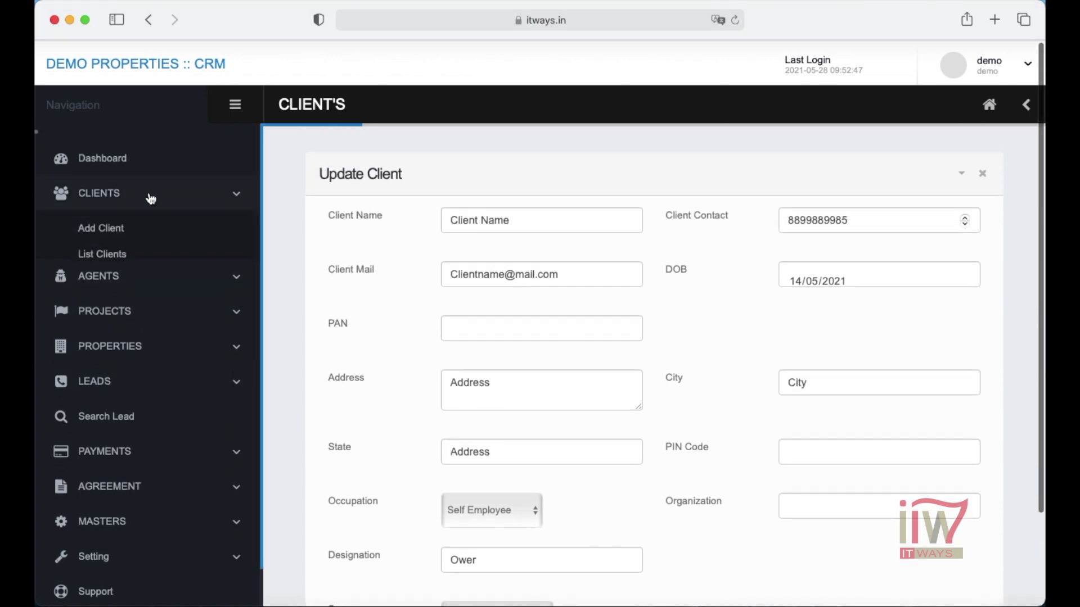
click(108, 256)
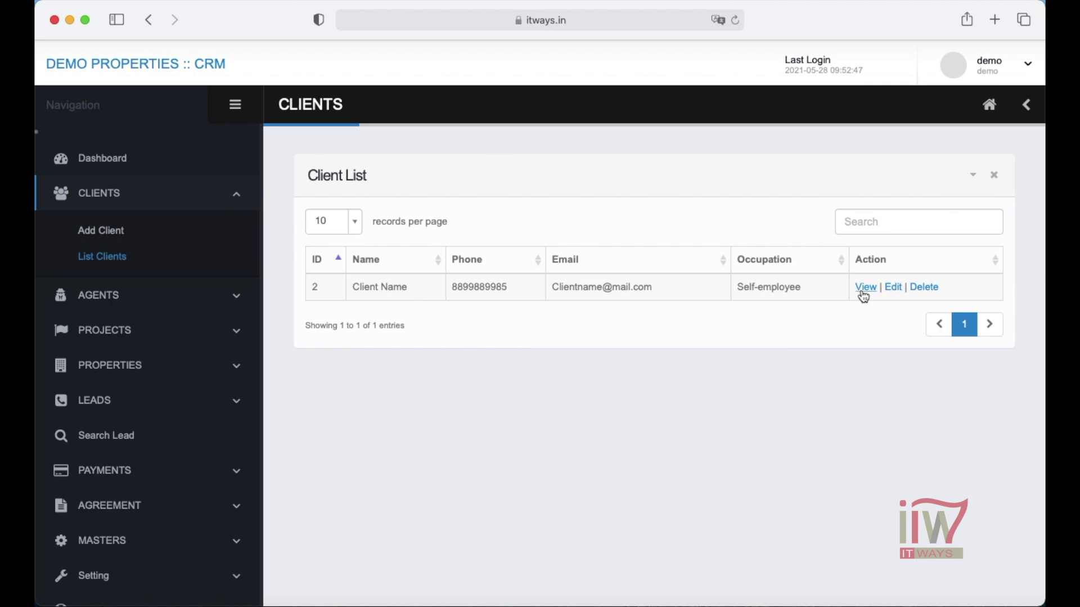
- Look over the Add Agent form, then view the agent dealing in Ashiana, Plots & Houses
click(217, 298)
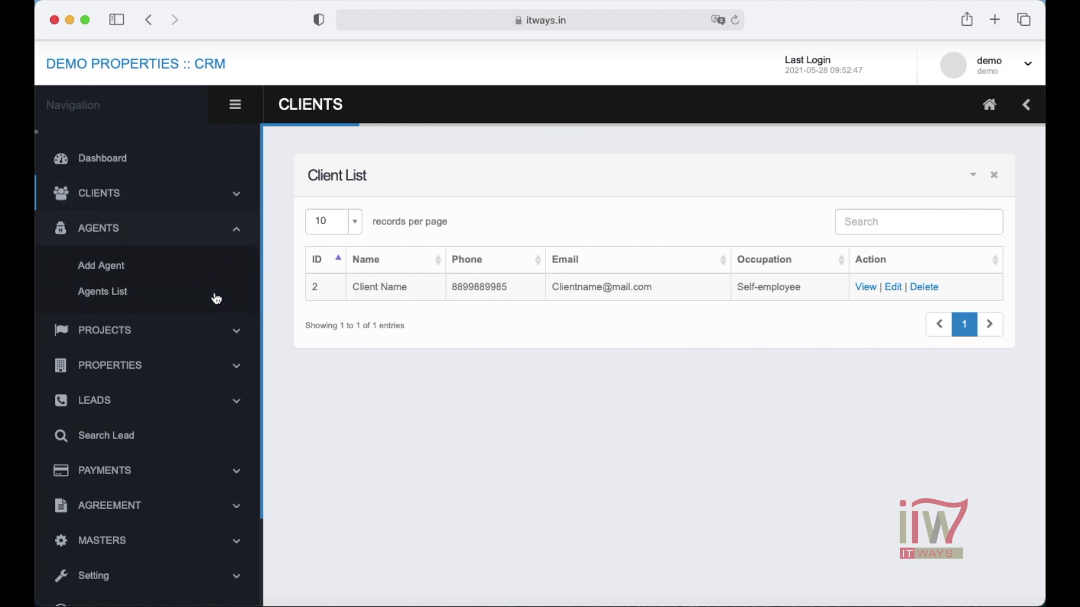
click(111, 272)
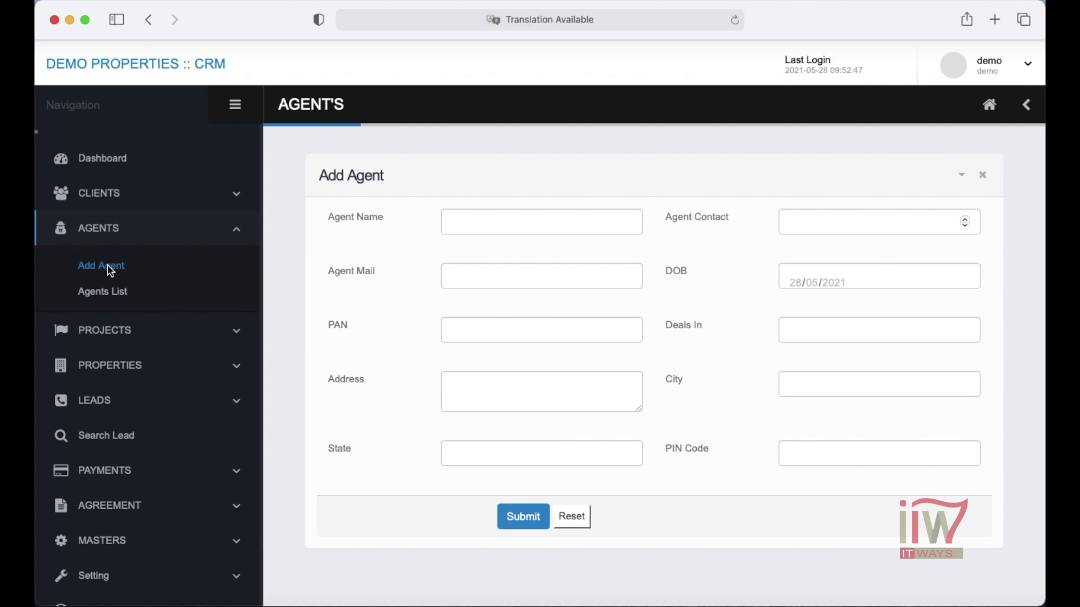
click(121, 298)
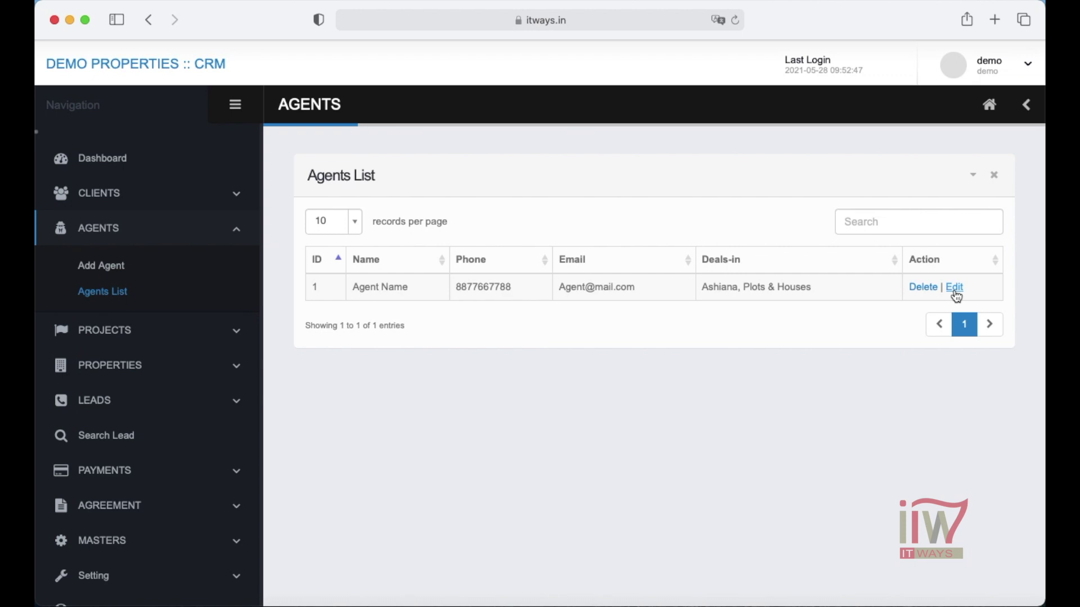
click(240, 332)
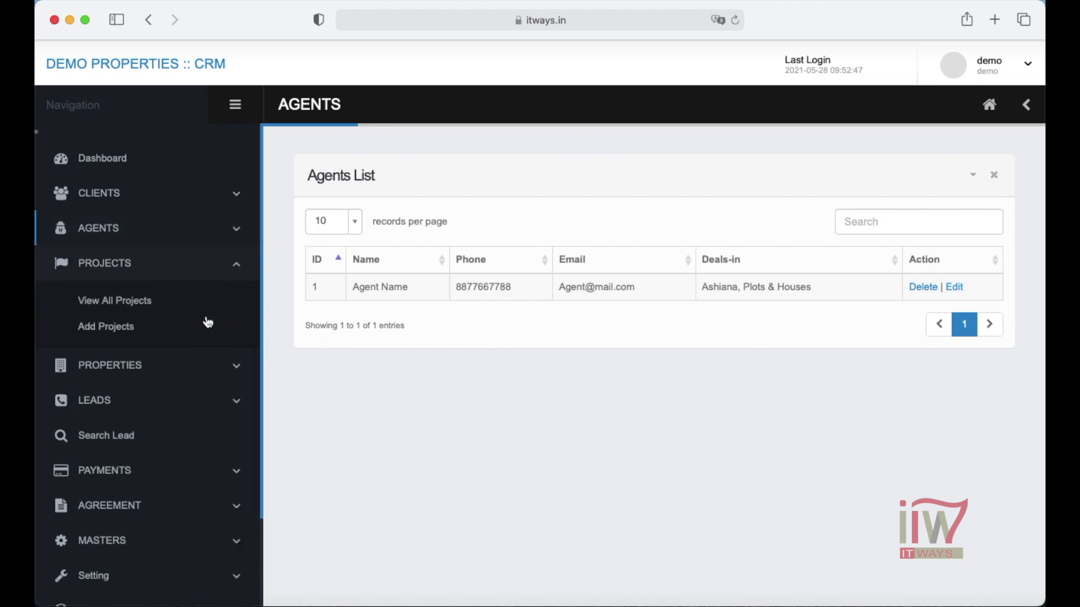
- Submit Some Project with its location and description, then confirm it in View All Projects
click(140, 307)
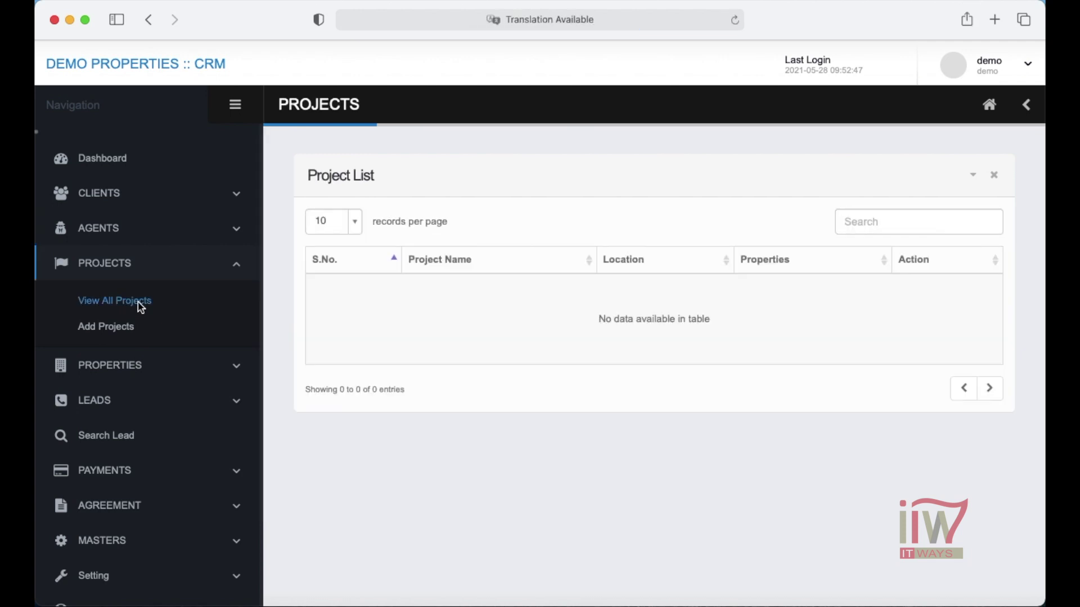
click(126, 330)
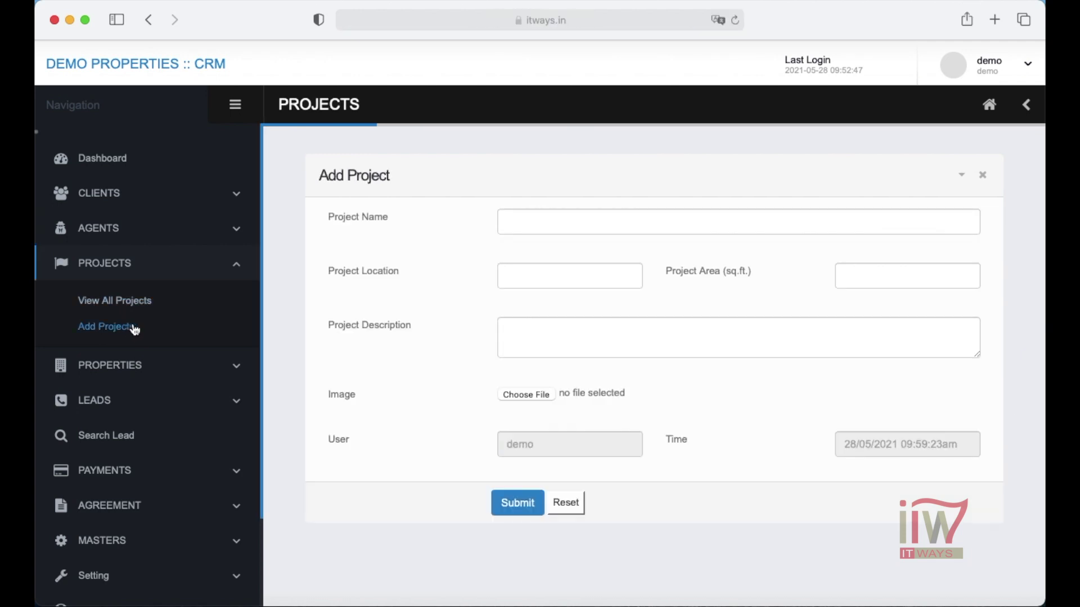
click(518, 221)
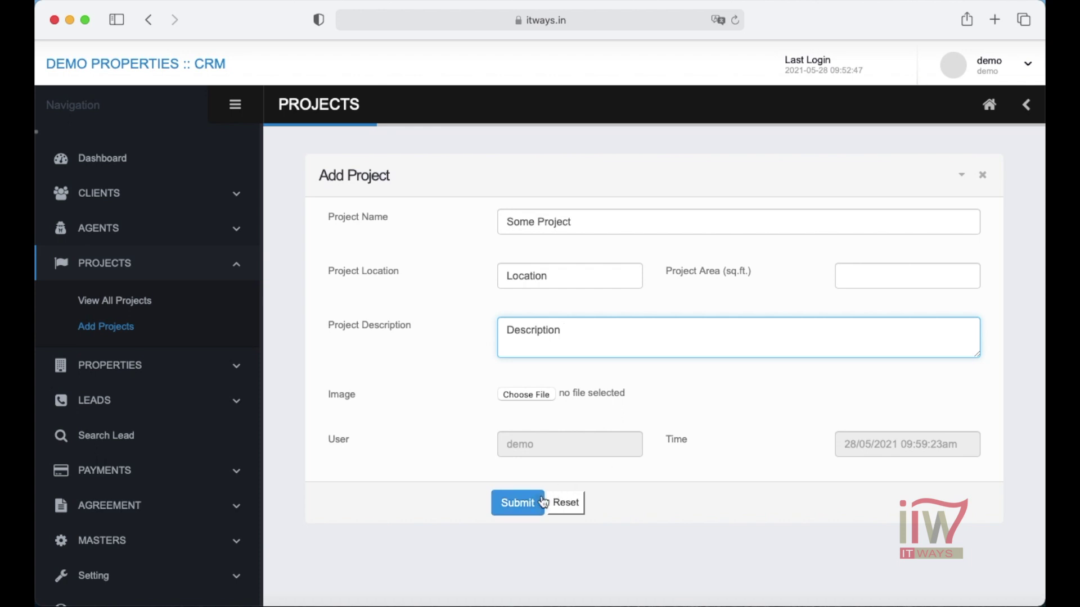
click(526, 503)
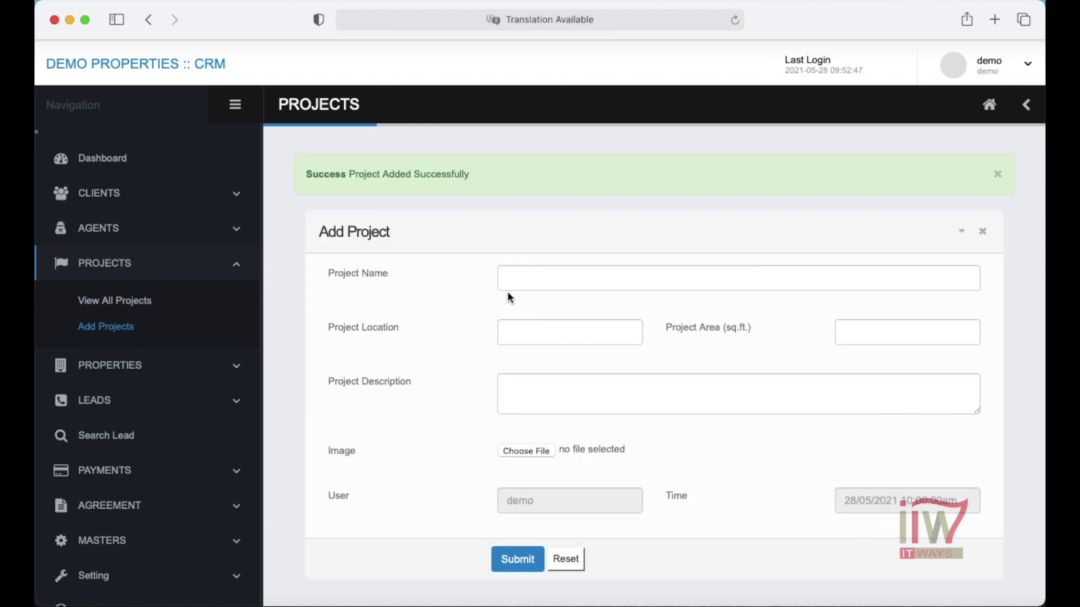
click(115, 301)
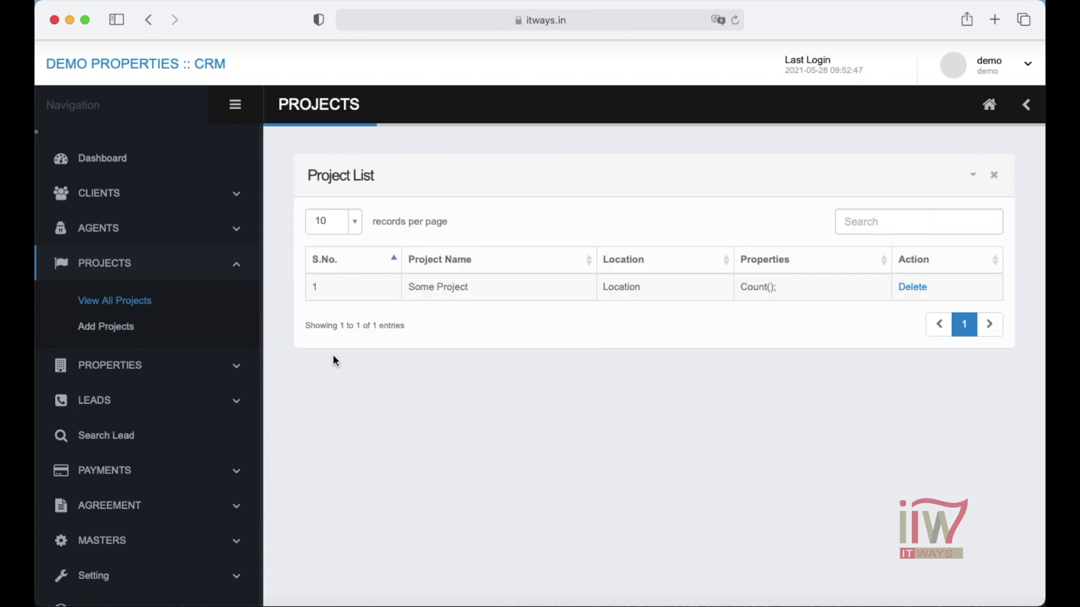
- Open the Add New Property form and browse the project choices without selecting one
click(191, 368)
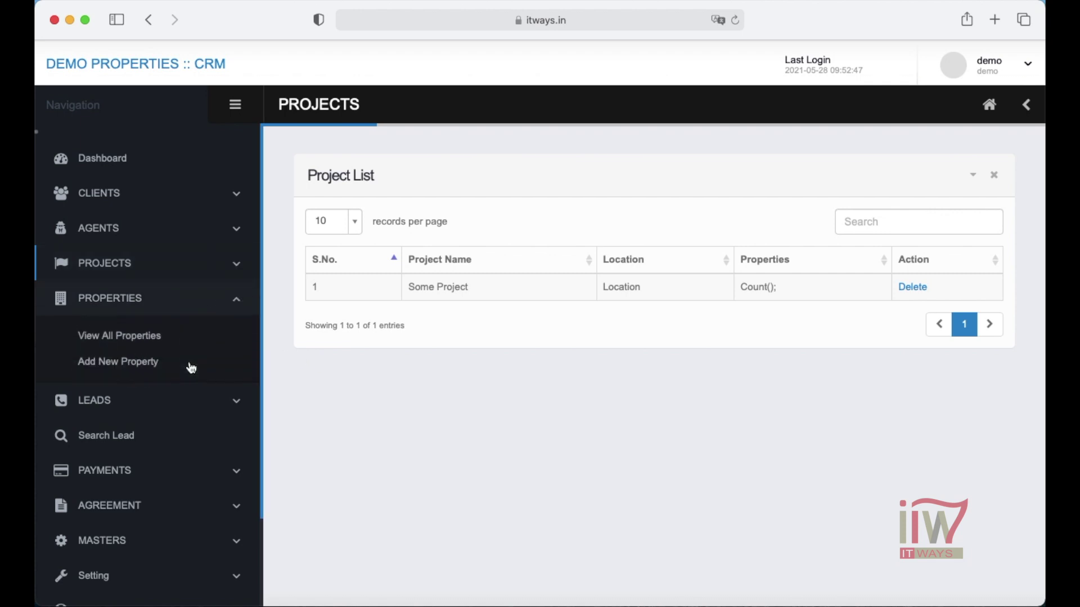
click(134, 342)
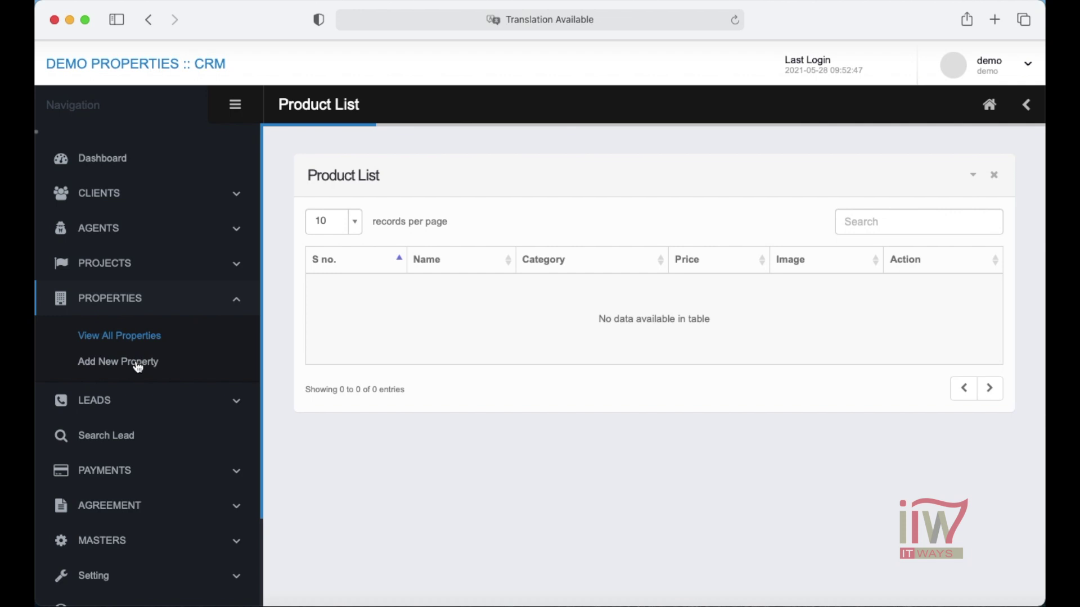
click(139, 365)
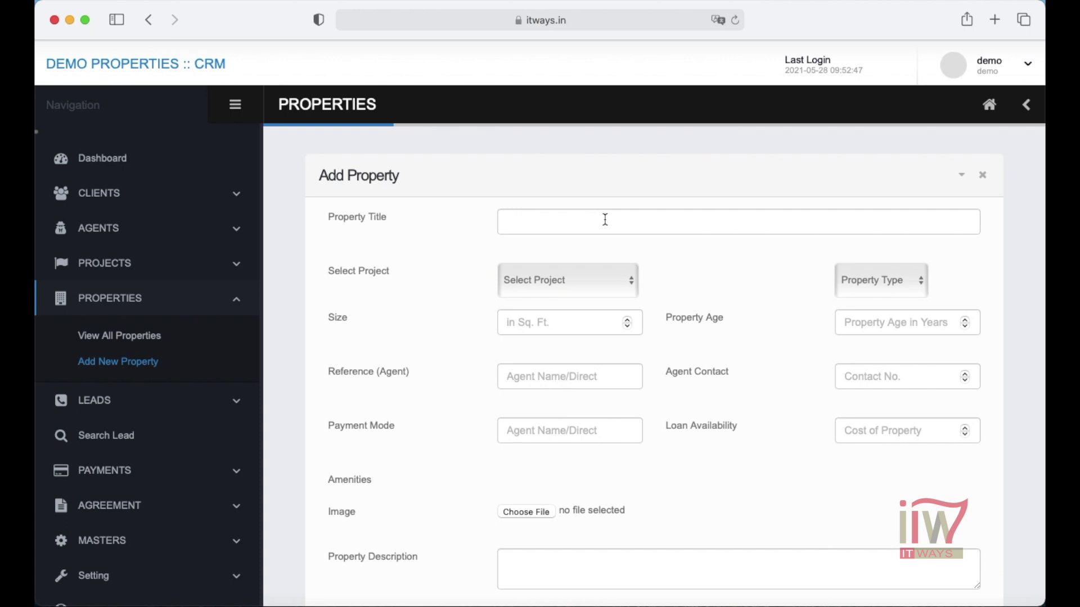
click(627, 280)
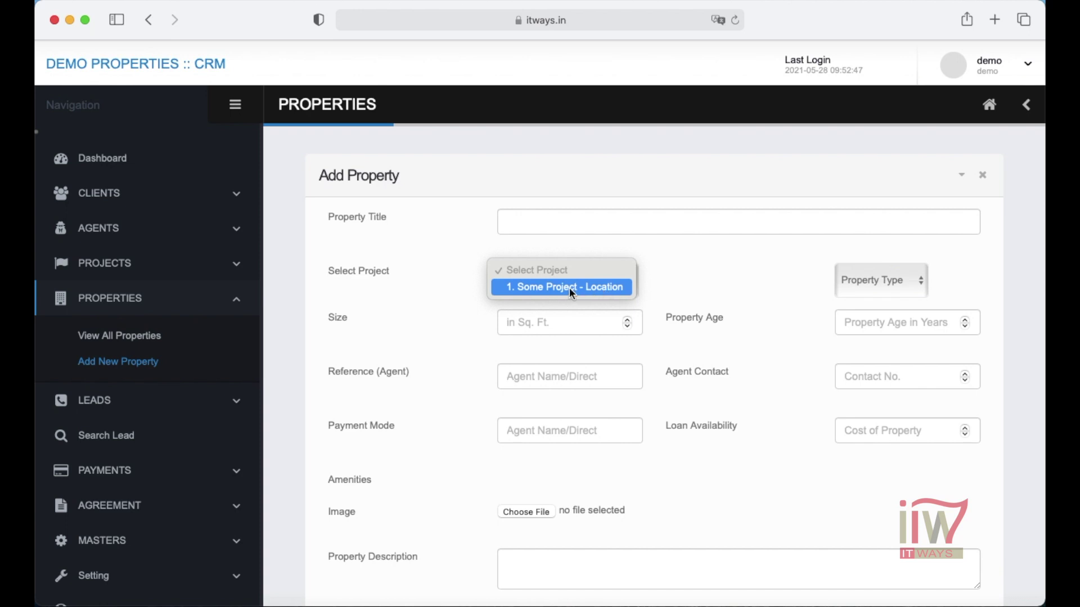
click(190, 276)
- Reopen Add New Property and check the project and property type lists (Residential, Commercial, Other) unchanged
click(191, 276)
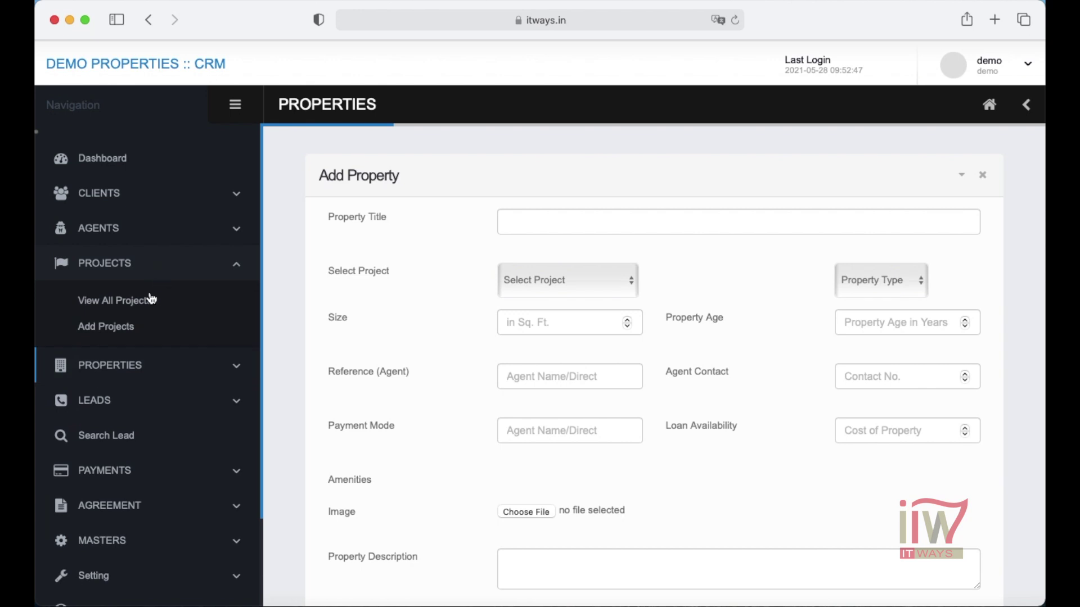
click(104, 305)
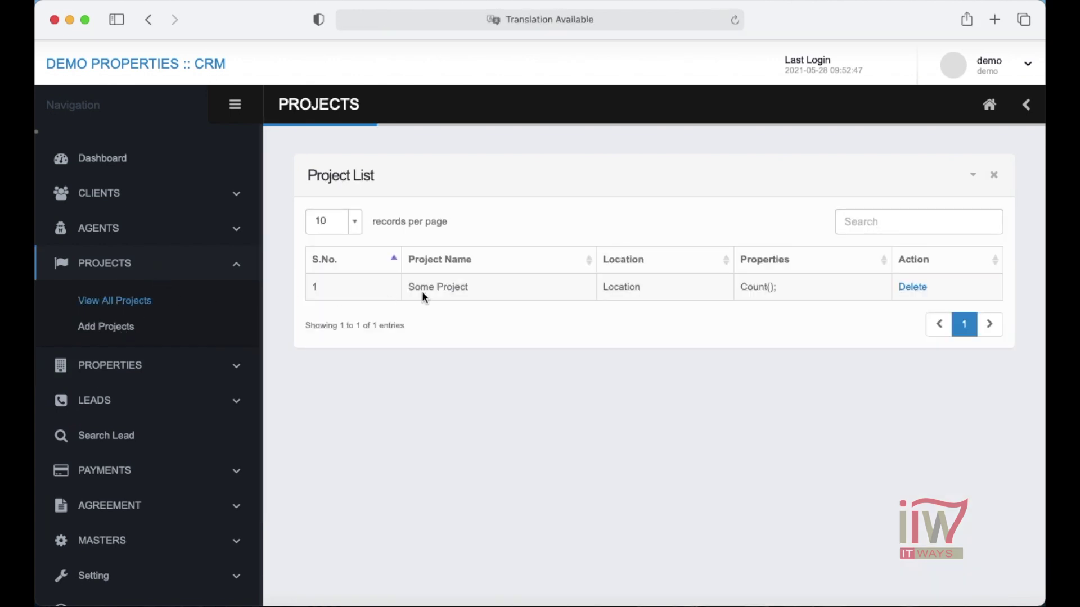
click(219, 365)
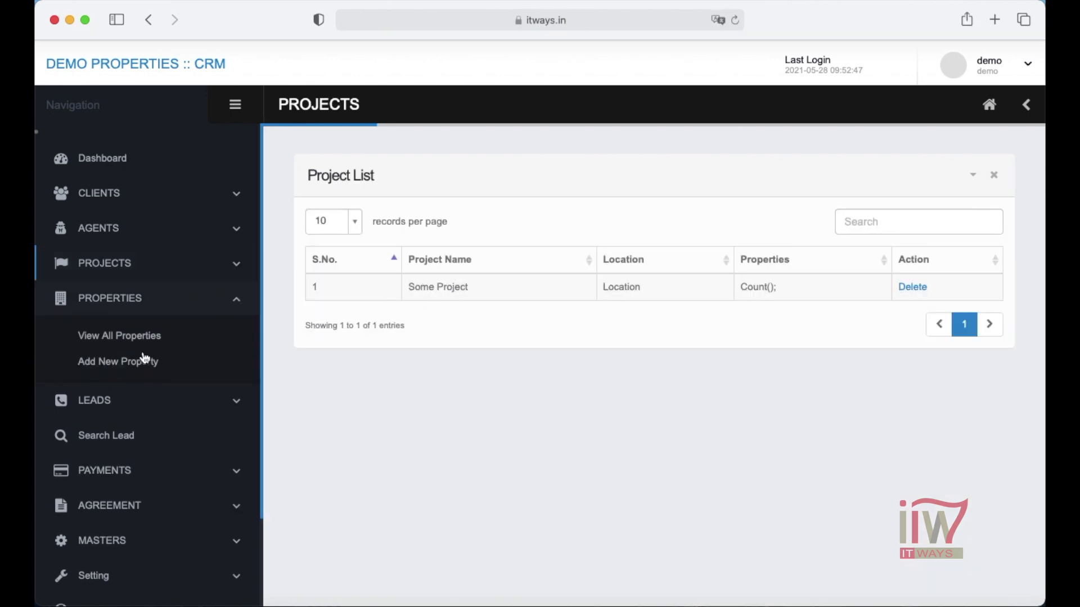
click(102, 366)
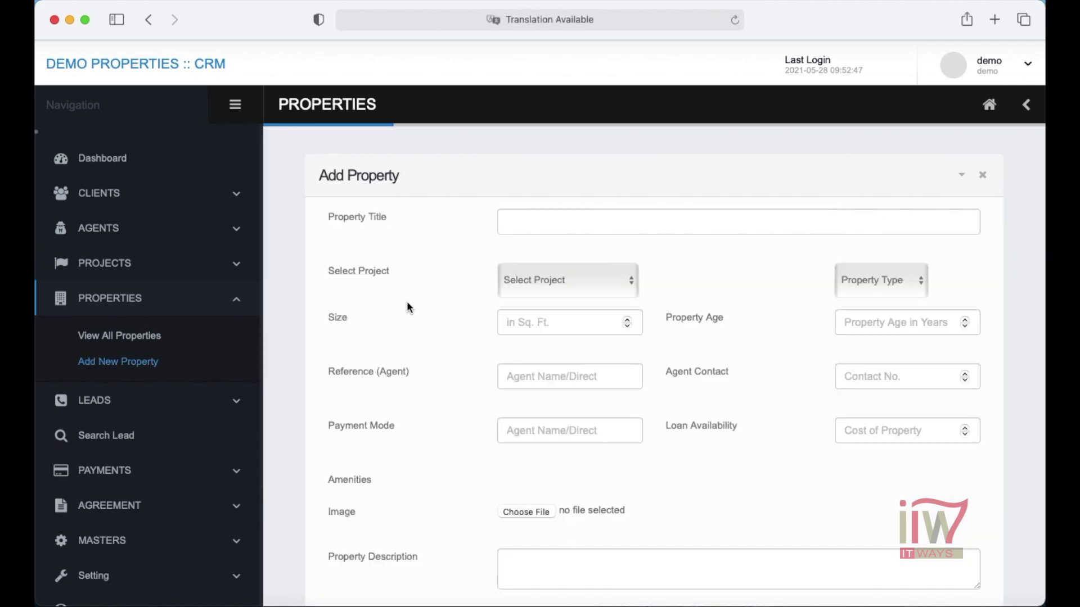
click(547, 280)
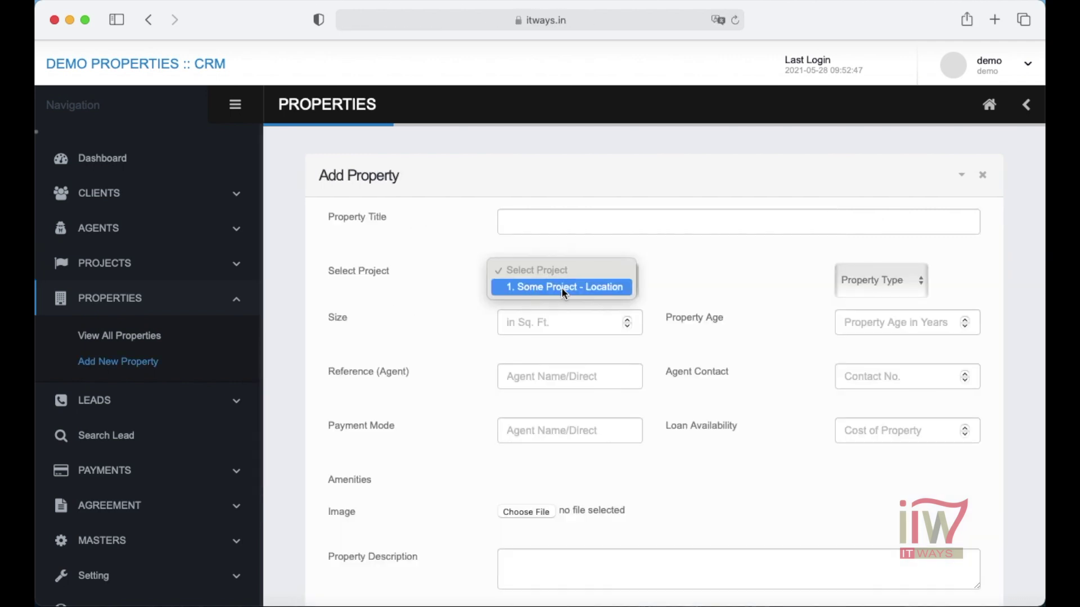
click(908, 281)
click(907, 282)
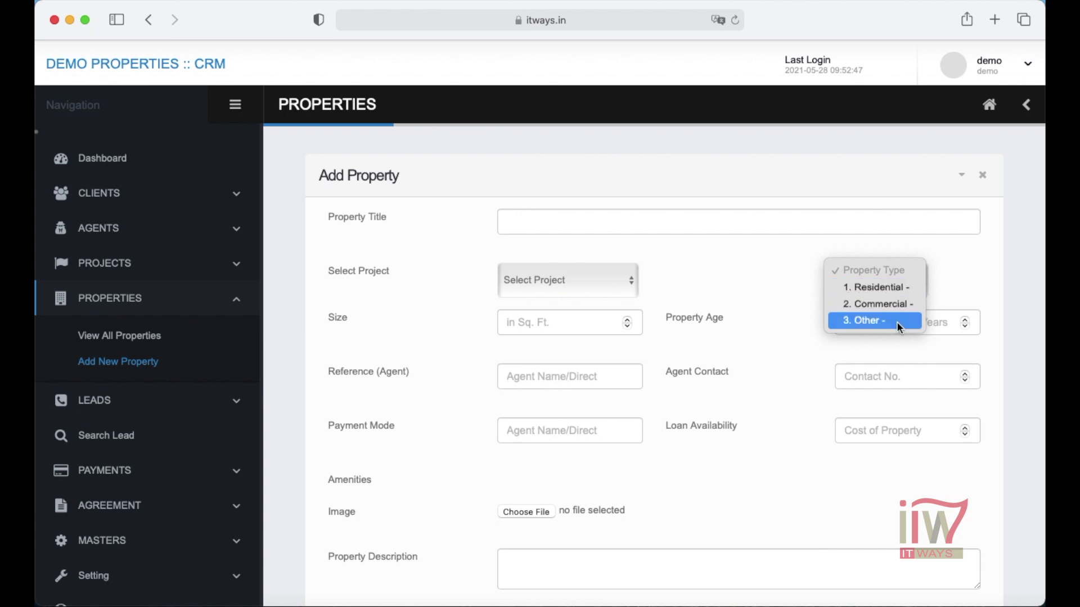
click(769, 292)
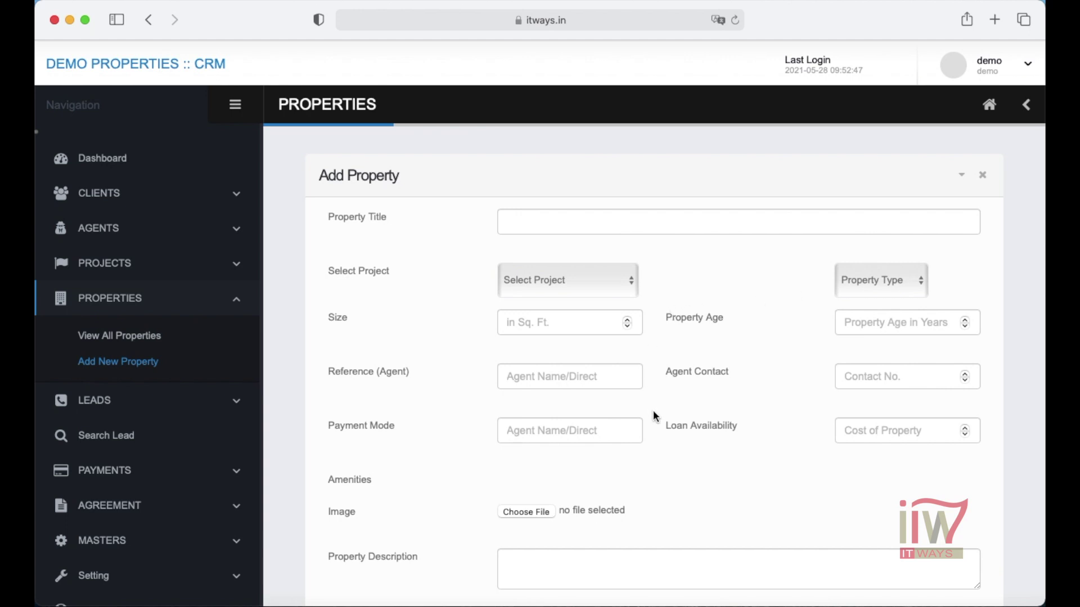
scroll(652, 411, down, 1)
scroll(653, 411, up, 1)
- Create the amenities Corner, Park Facing and Covered Parking in Master - Add Amenities
click(241, 545)
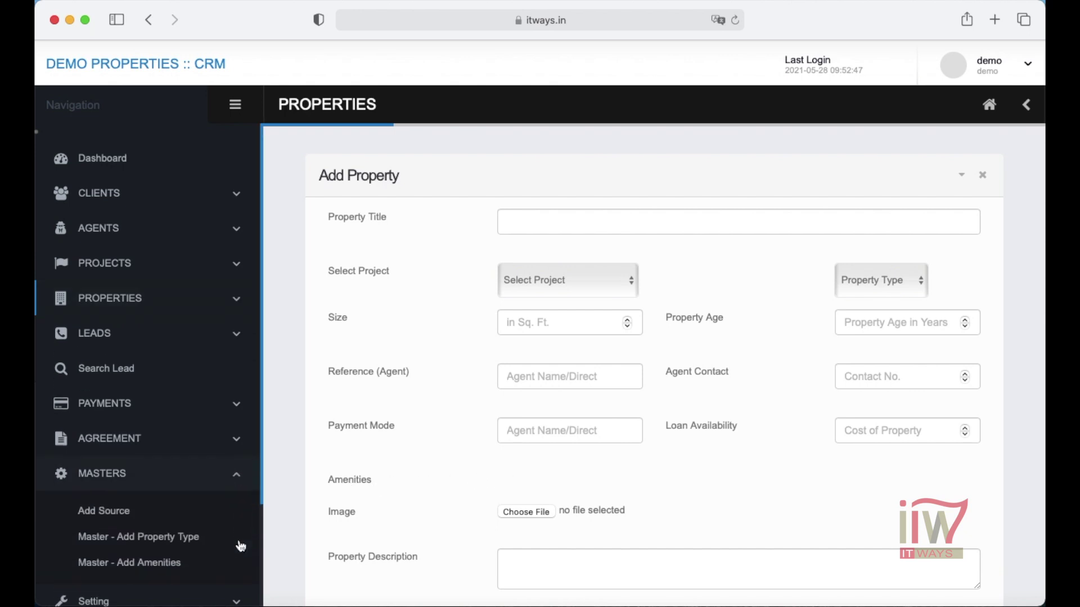
click(158, 570)
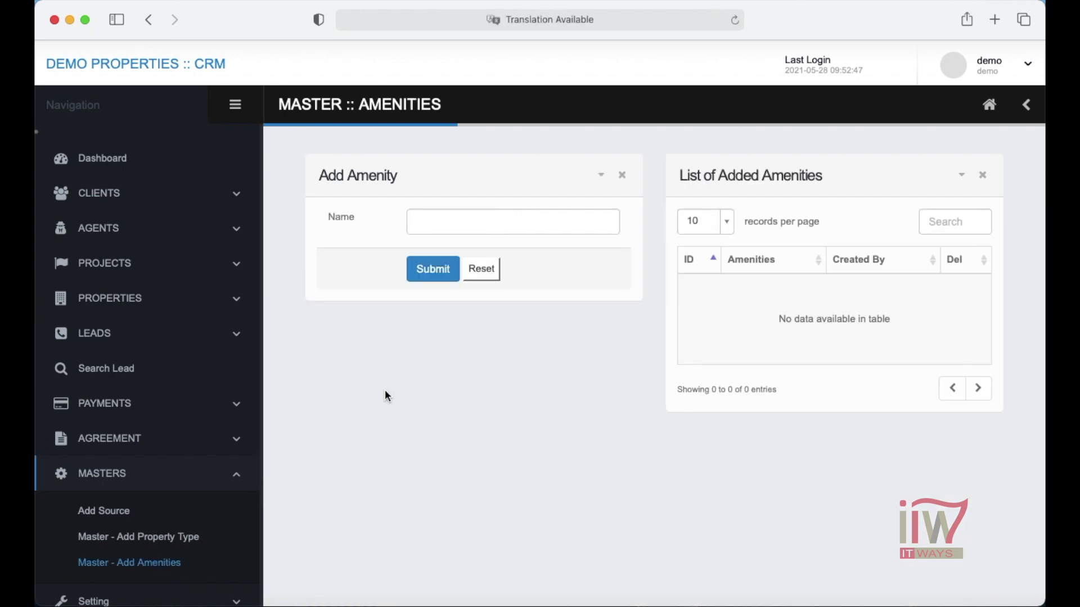
click(455, 222)
text(Corner)
click(430, 270)
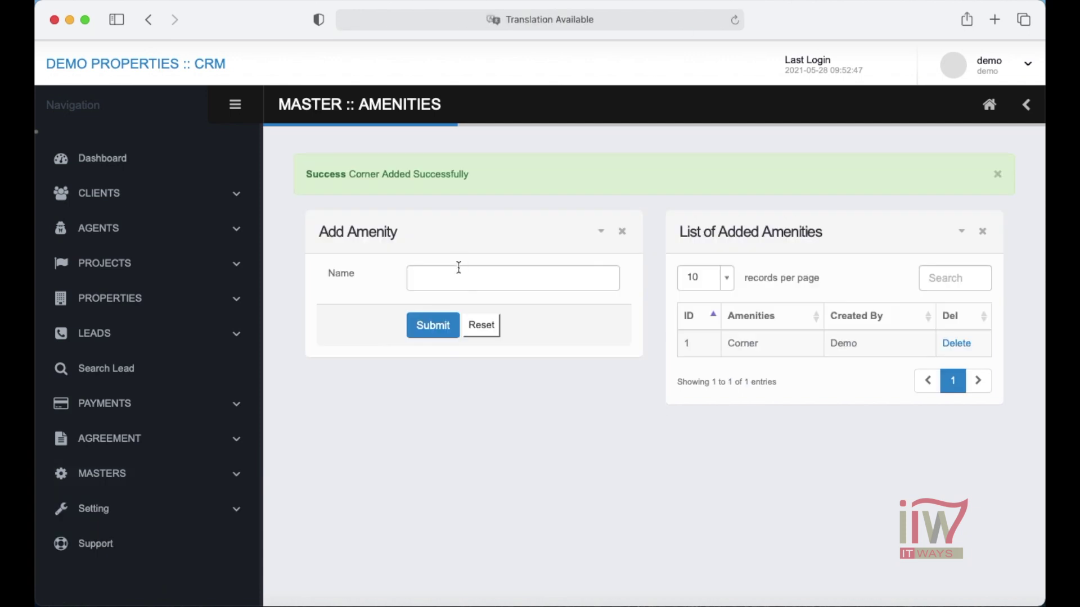
click(457, 276)
text(Park Facing)
click(433, 325)
click(465, 278)
text(Covered Parking)
click(433, 325)
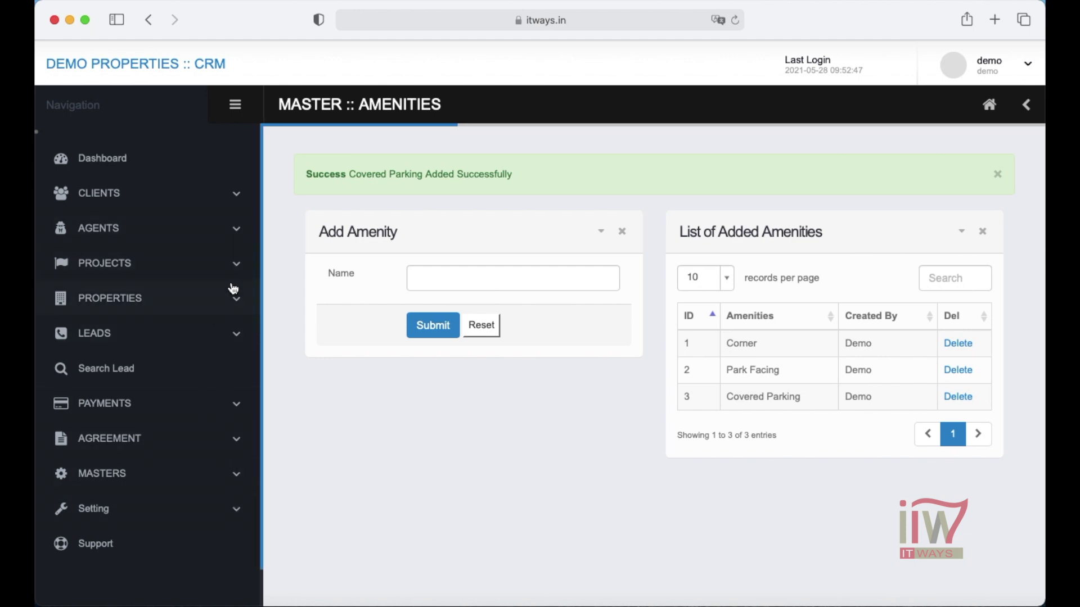
click(237, 302)
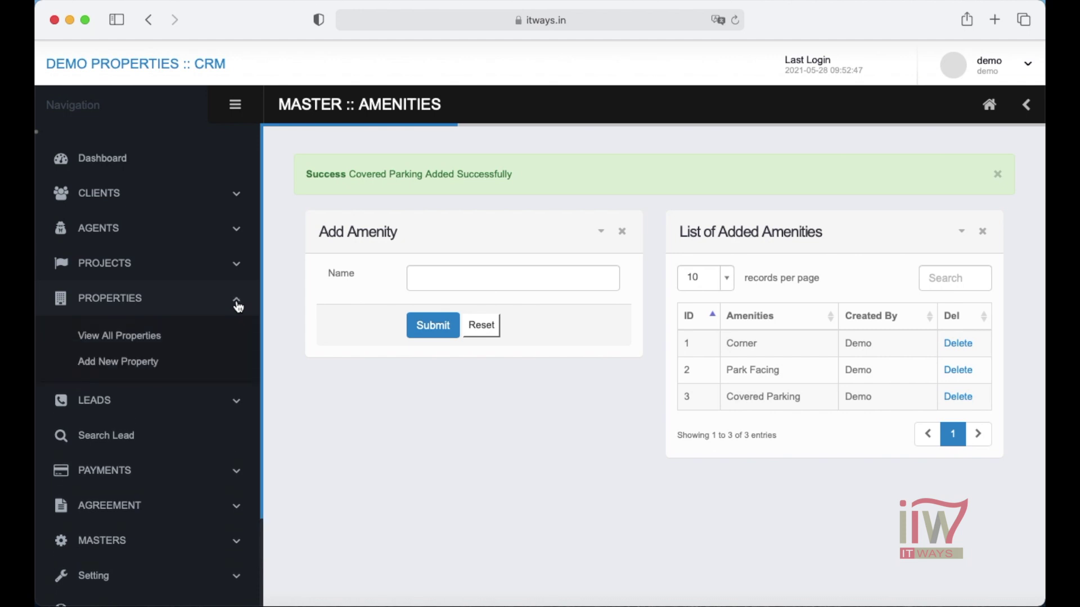
- On the Add Property form, tick then untick Park Facing to test the new amenities
click(119, 363)
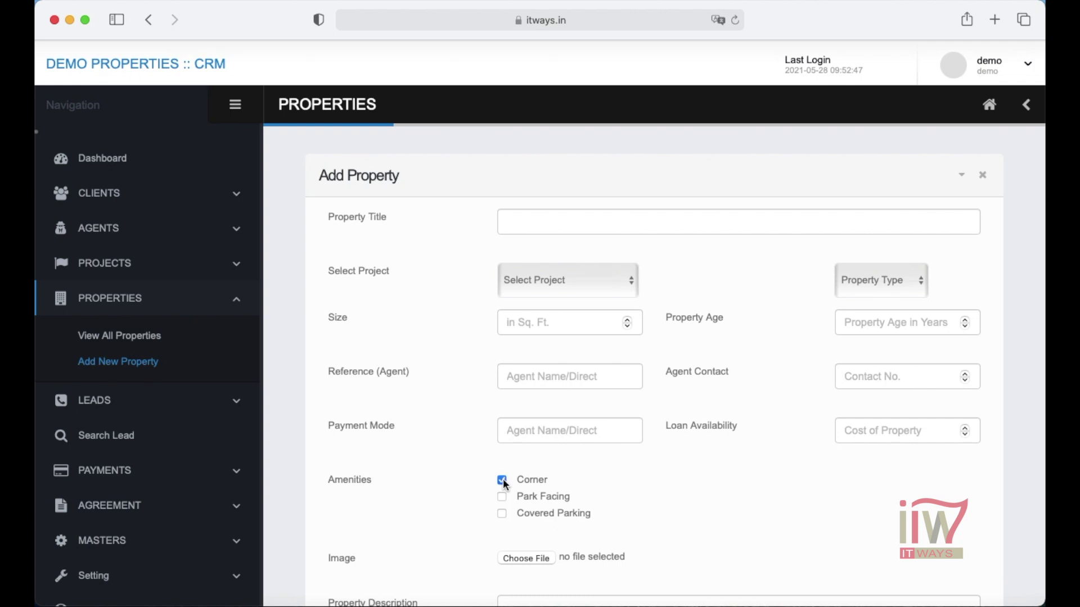
click(504, 497)
click(502, 497)
click(232, 403)
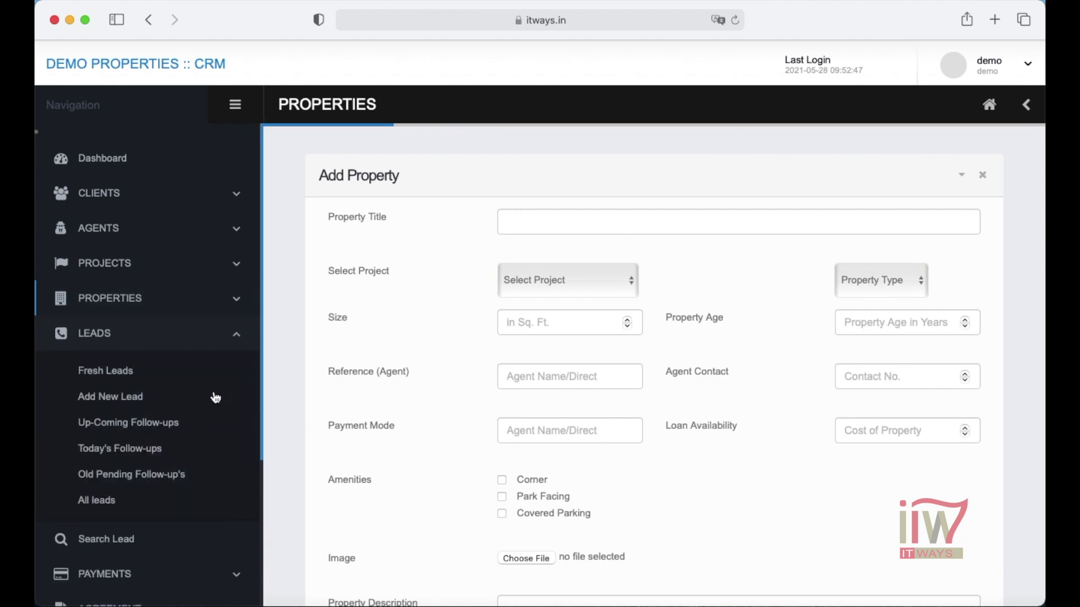
- Start a new lead named 'demo lead' with a contact number and location 'Location'
click(132, 397)
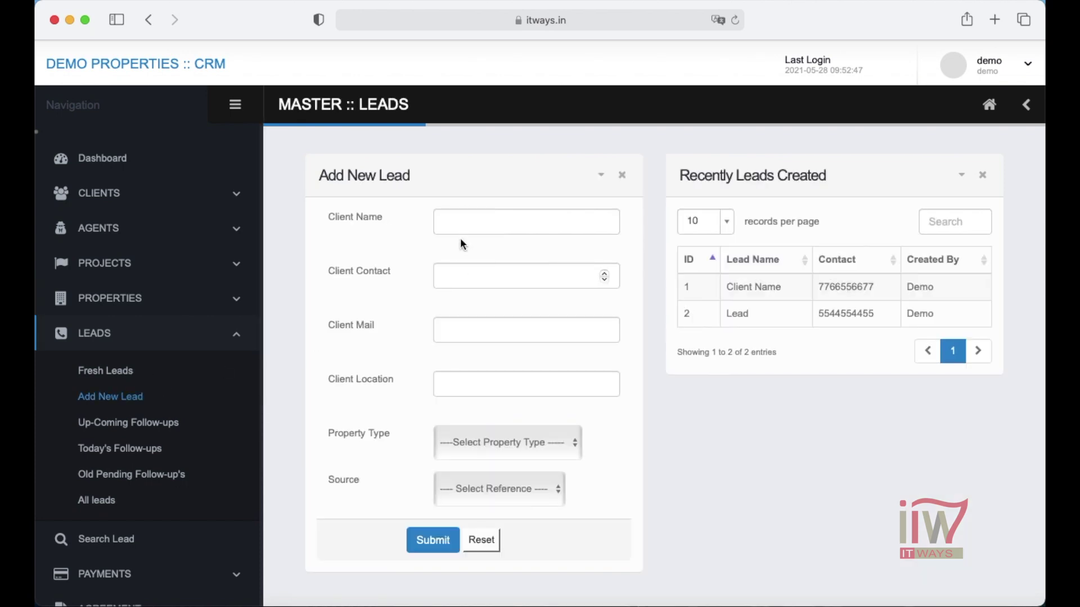
click(479, 219)
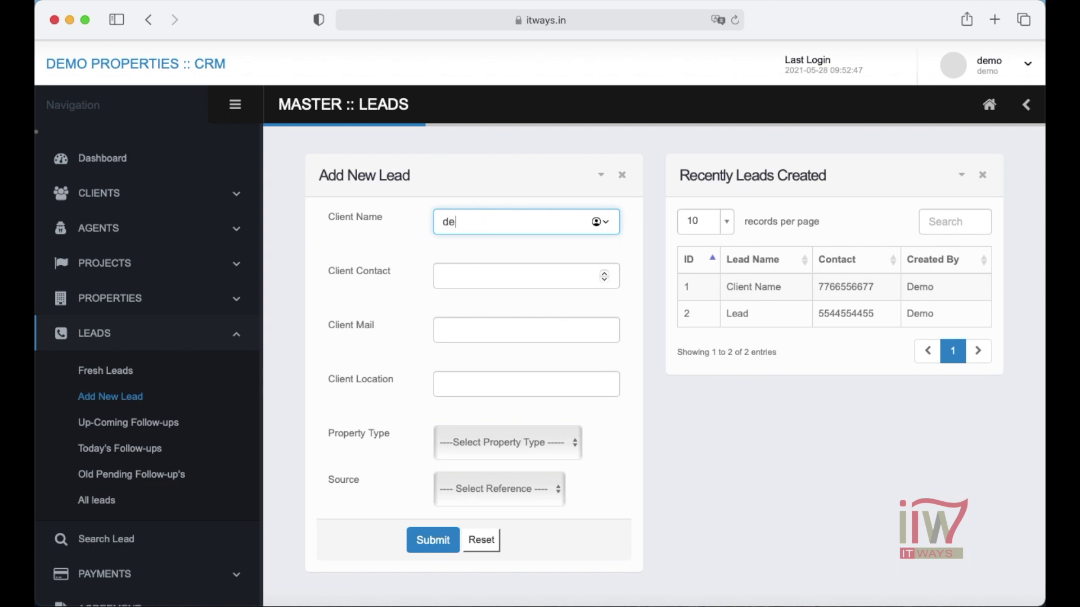
key(Tab)
key(Tab)
key(Tab)
- Choose Plot as the lead's property type and Direct as its source
click(565, 442)
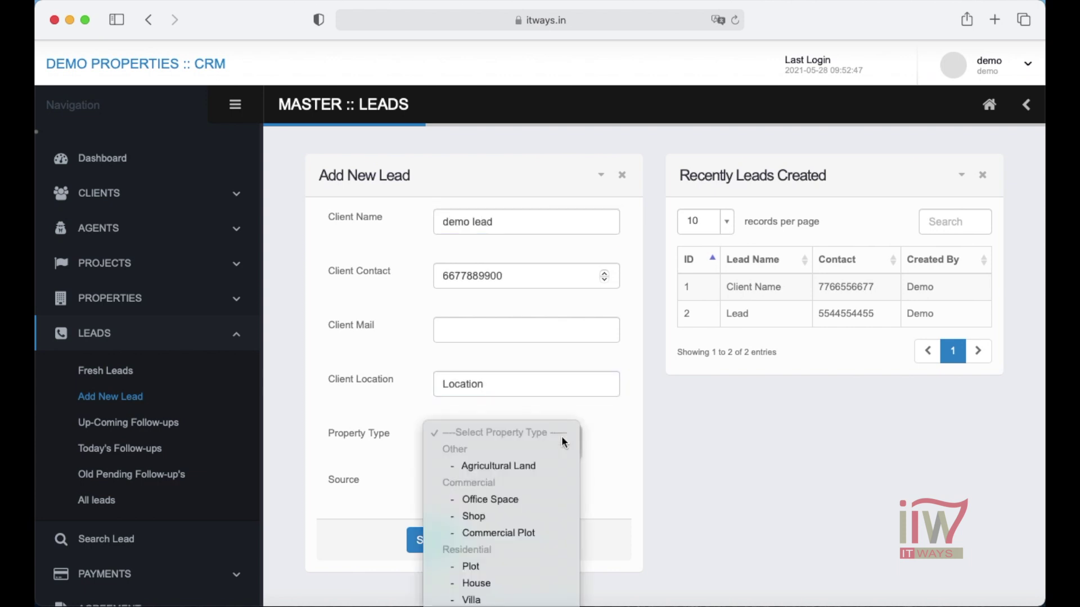
click(504, 568)
click(531, 487)
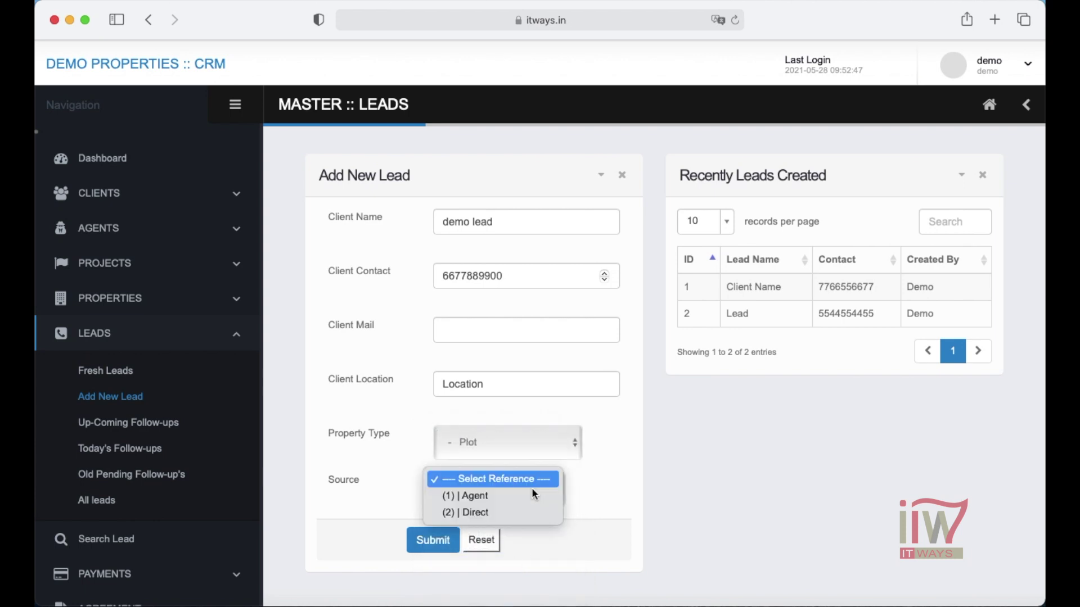
click(503, 510)
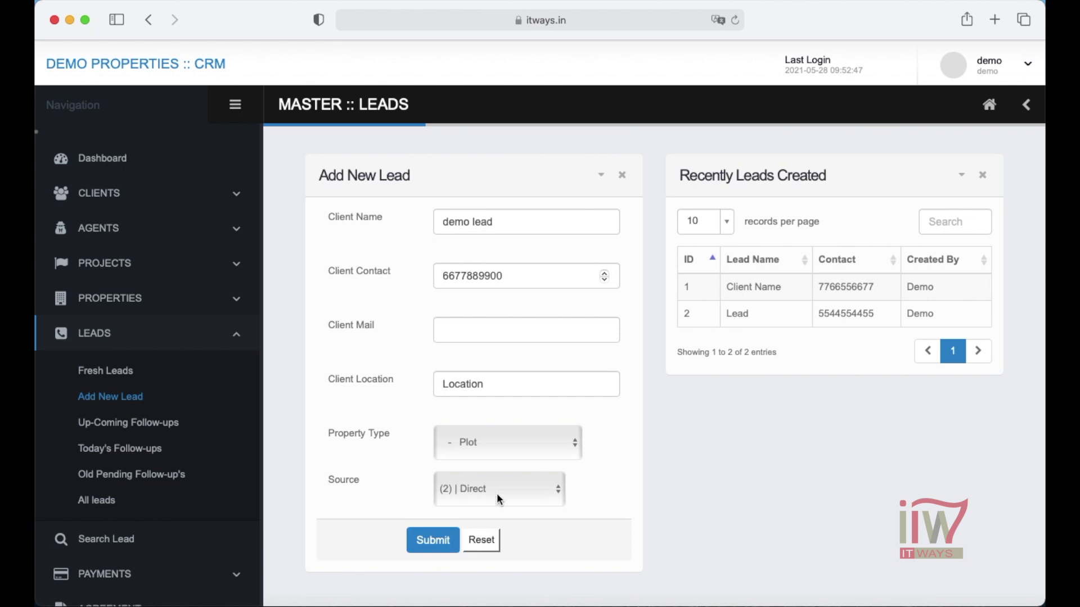
click(494, 490)
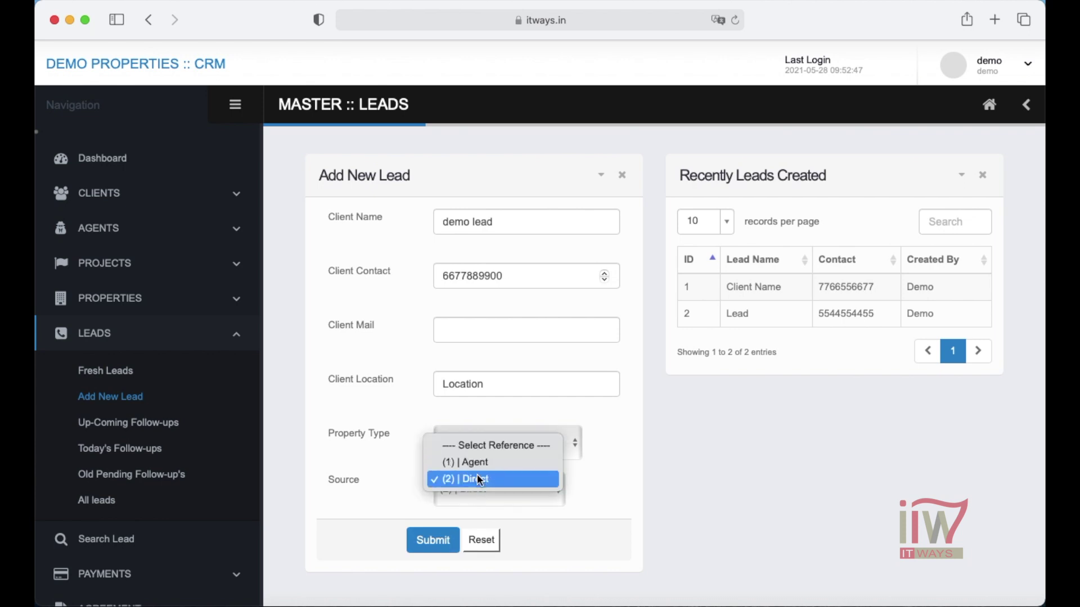
click(573, 445)
click(570, 440)
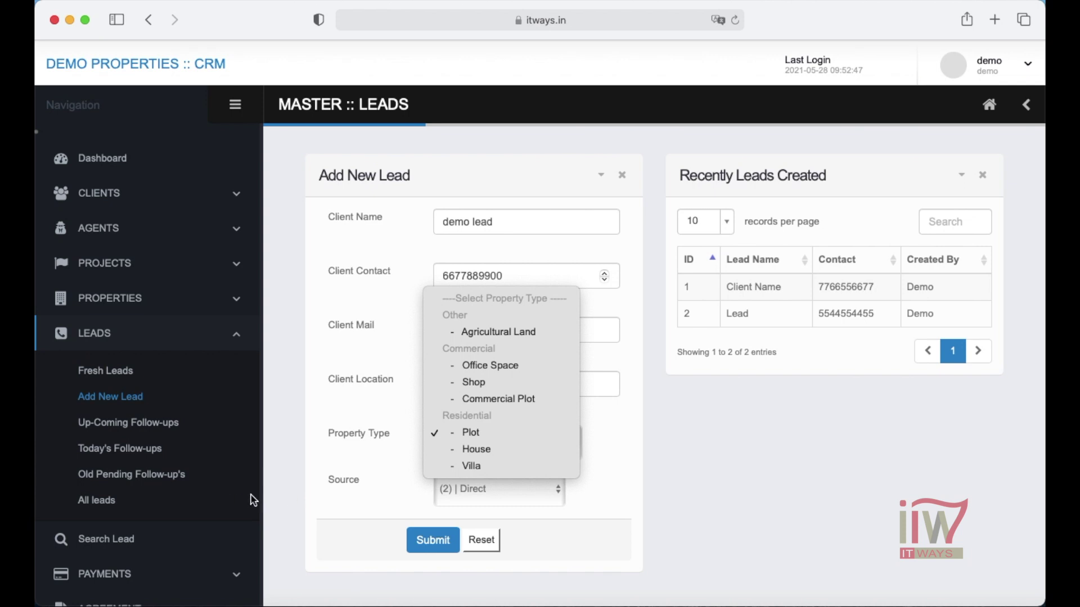
click(267, 494)
- Go to the Lead / Client Source page listing Agent and Direct
scroll(147, 450, down, 3)
click(106, 341)
click(107, 387)
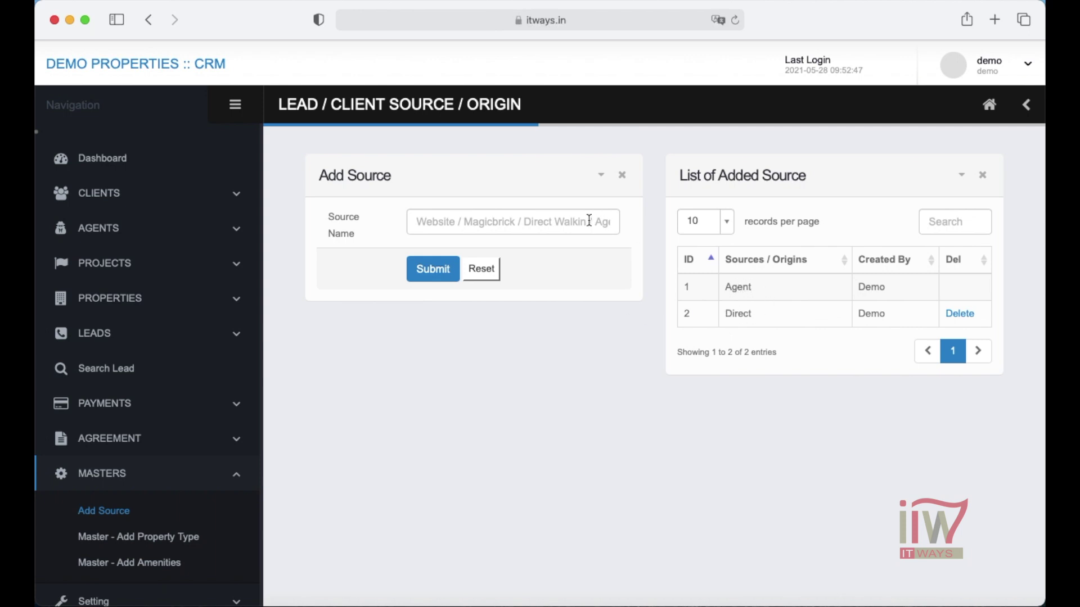
- Save 'Website' as a new lead source name
click(550, 225)
text(Website)
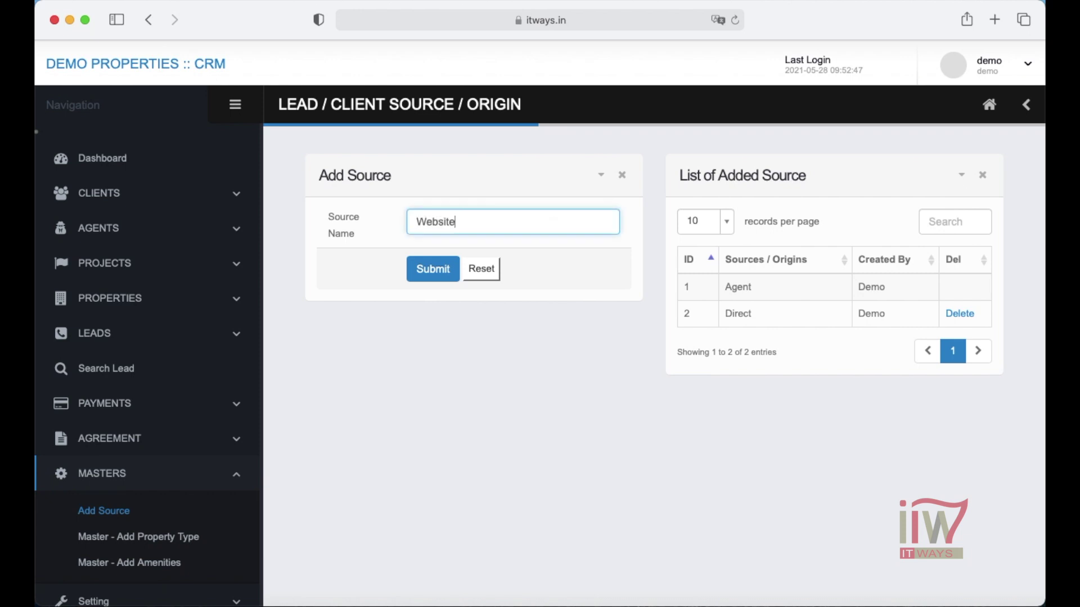
click(436, 272)
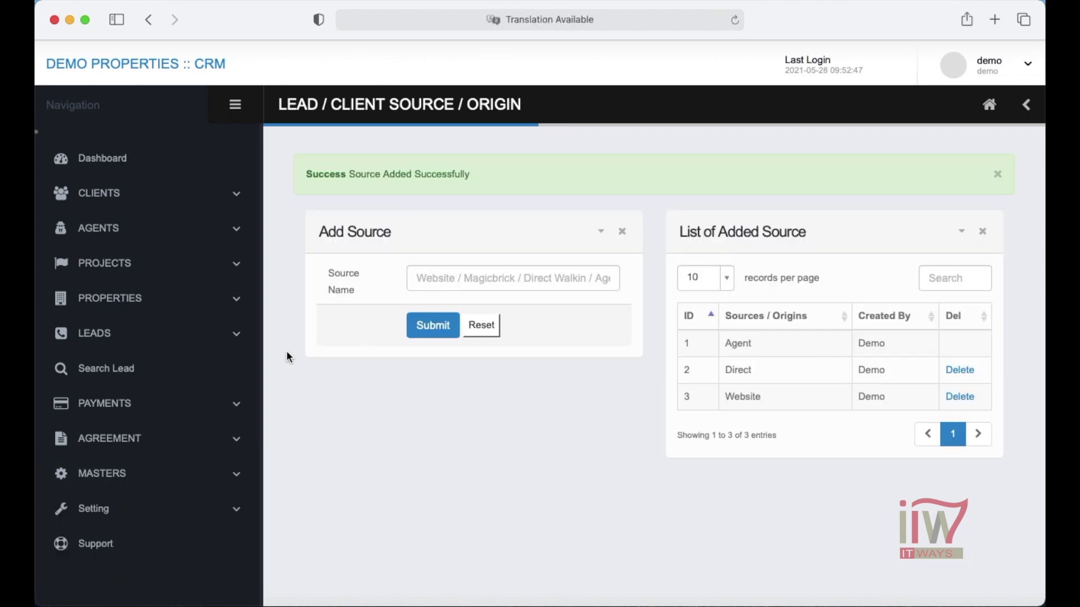
click(218, 333)
- Confirm Website appears in the Add New Lead source list, then open Fresh Leads
click(110, 396)
click(528, 474)
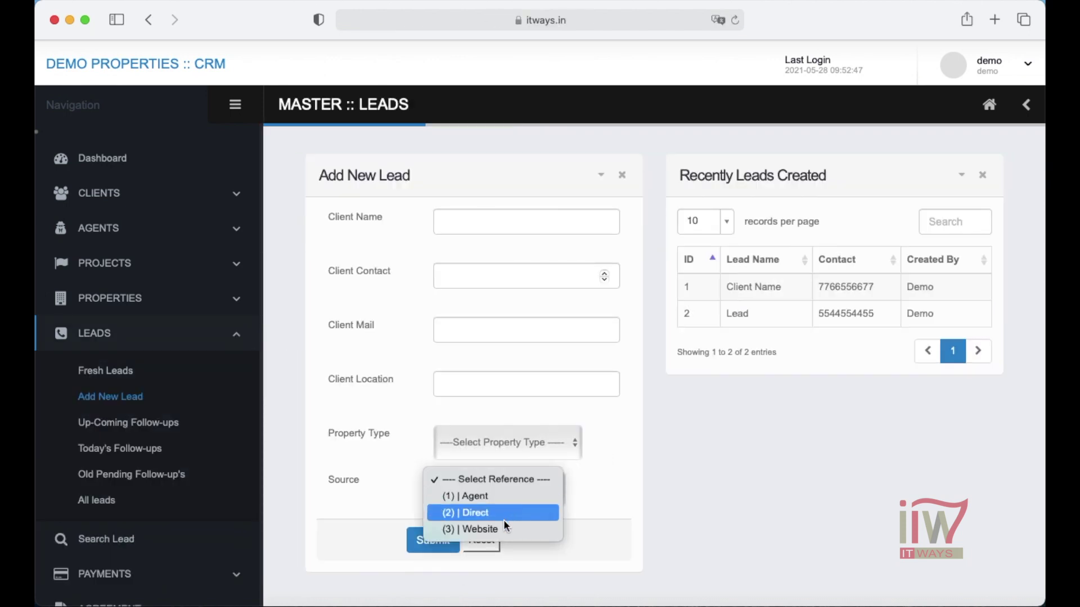
click(518, 439)
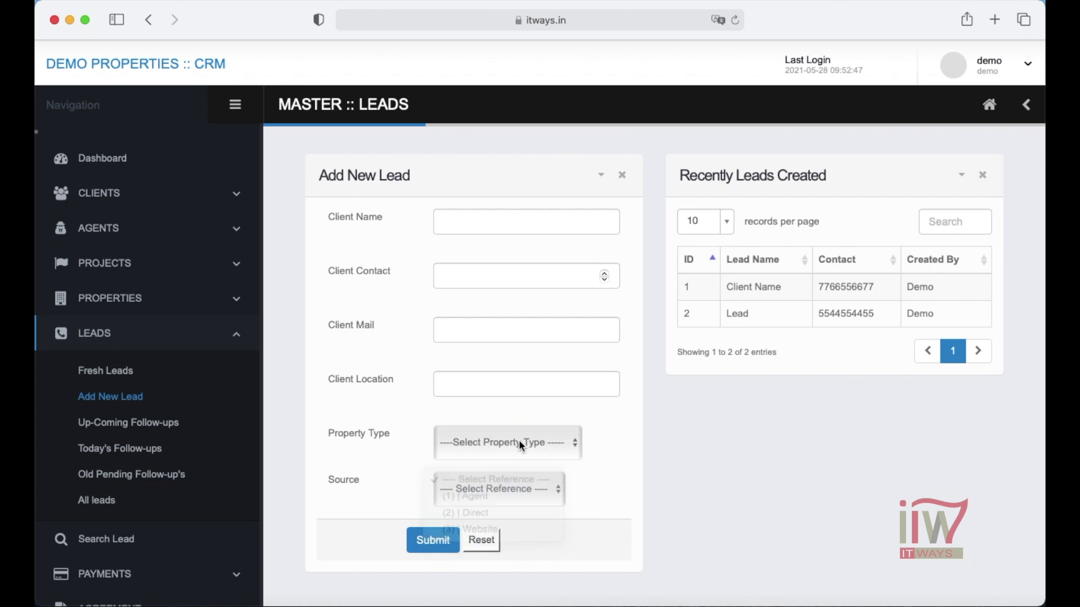
click(106, 369)
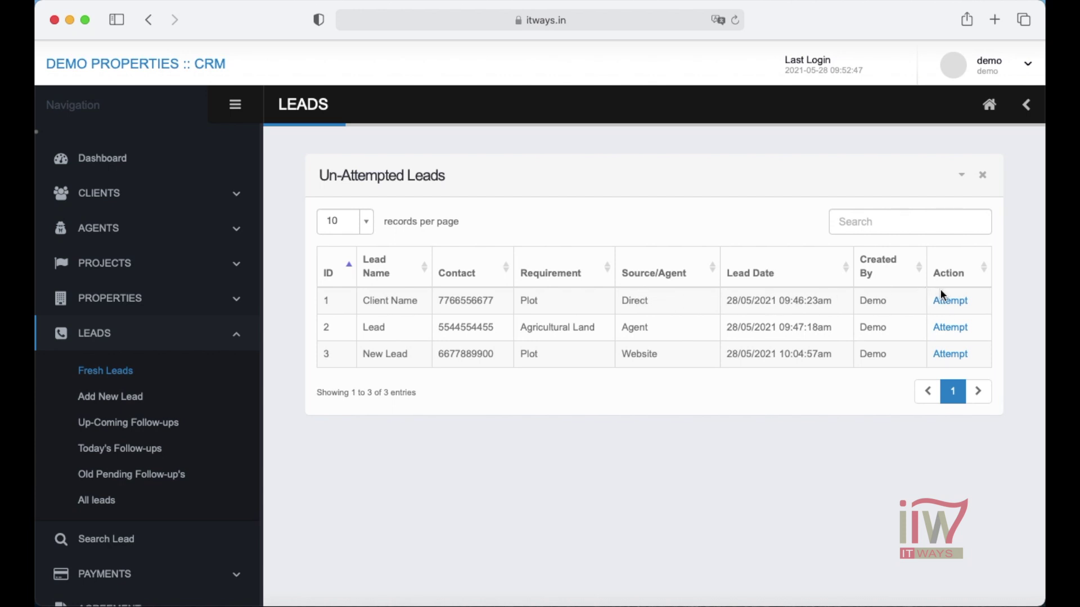
- Open the first plot lead's details and save them to mark the lead attempted
click(954, 301)
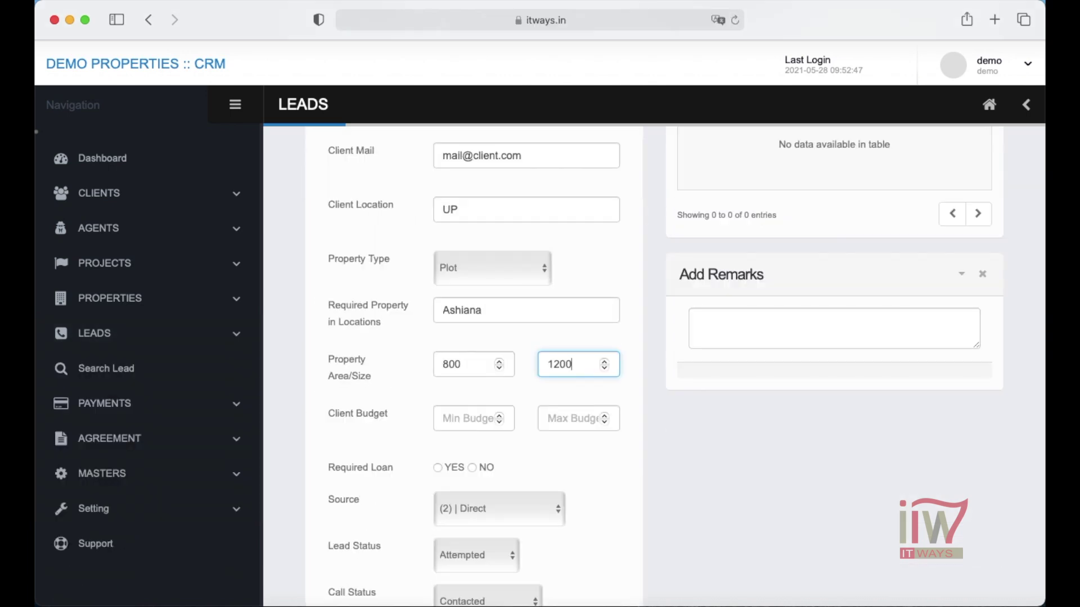
click(447, 418)
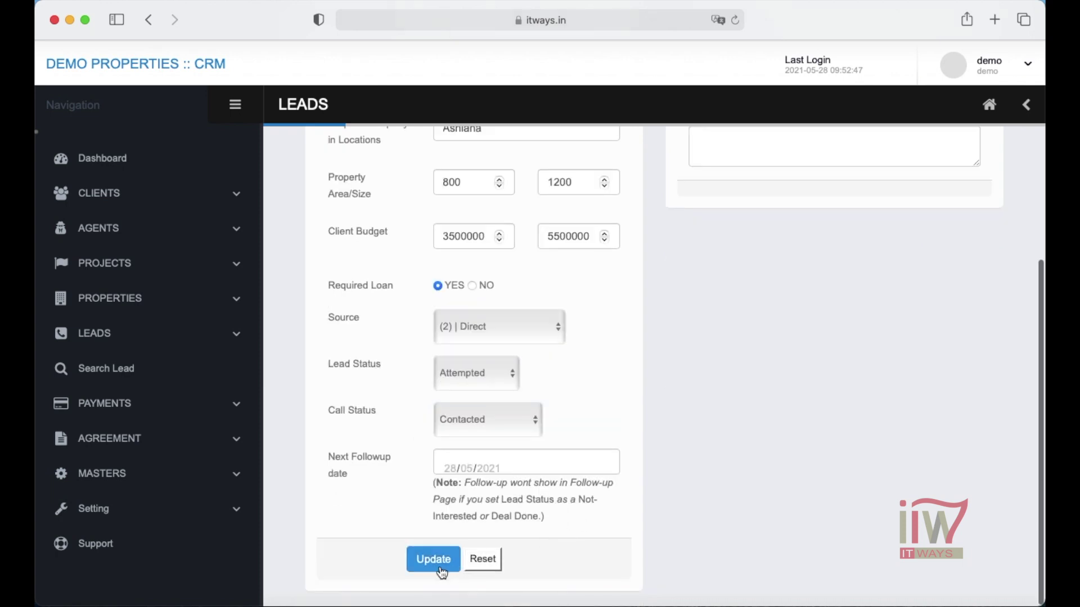
click(441, 562)
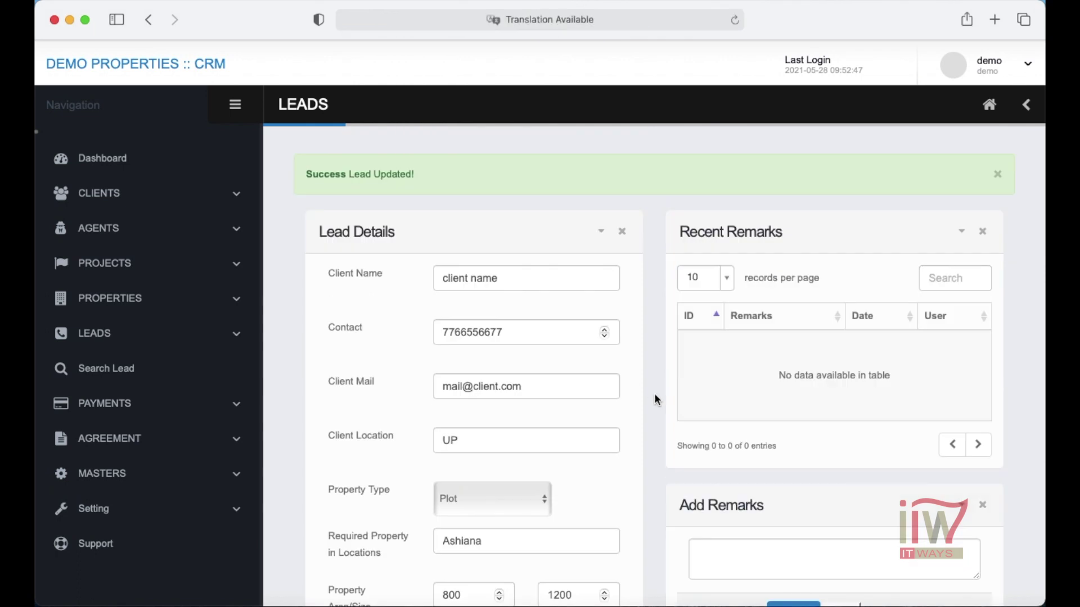
- Add two remarks: client needs a plot in Ashiana location, and call back required on 30 May 2021
scroll(805, 437, down, 3)
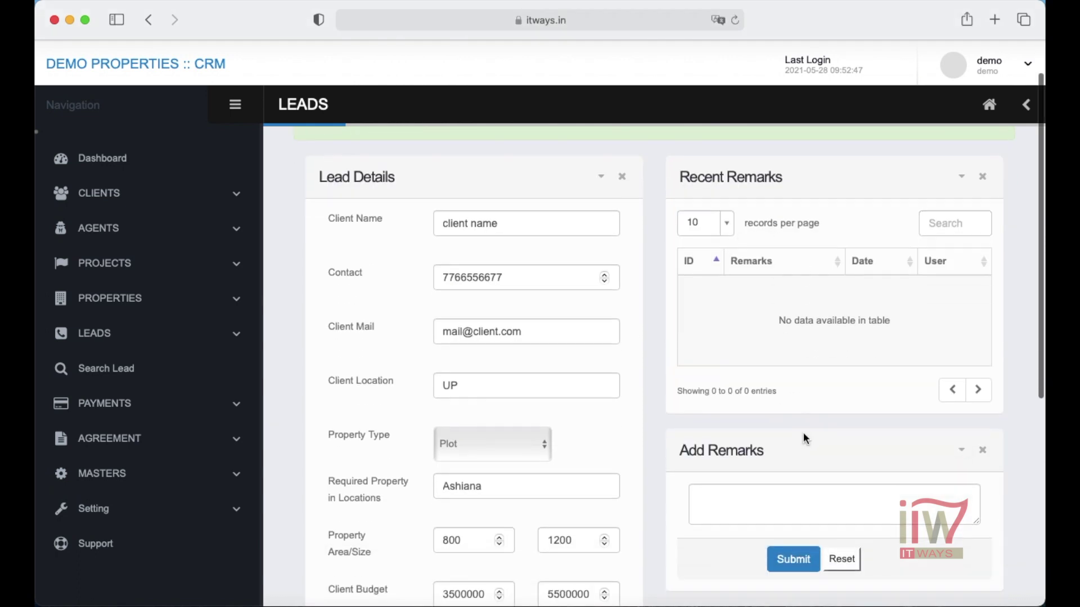
click(738, 477)
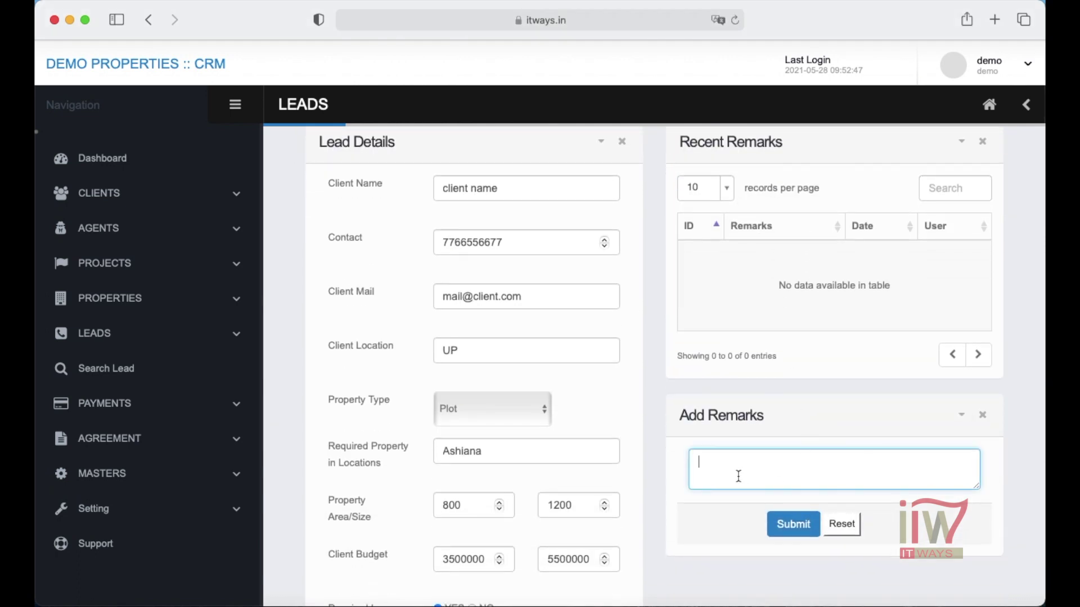
text(Contacted with the client they required a plot in ashiana location, also )
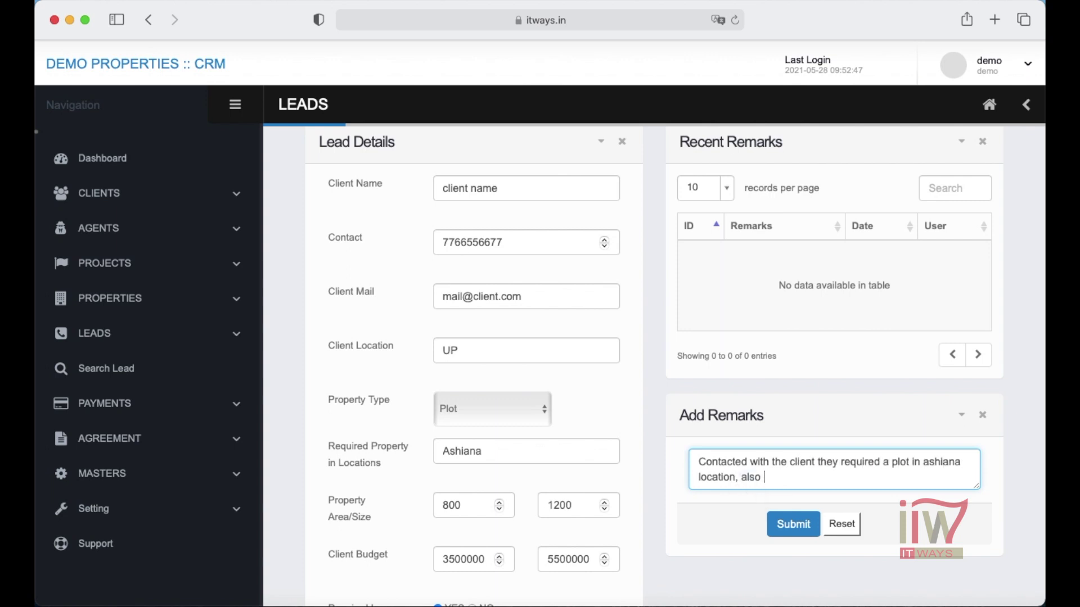
text(required some addition)
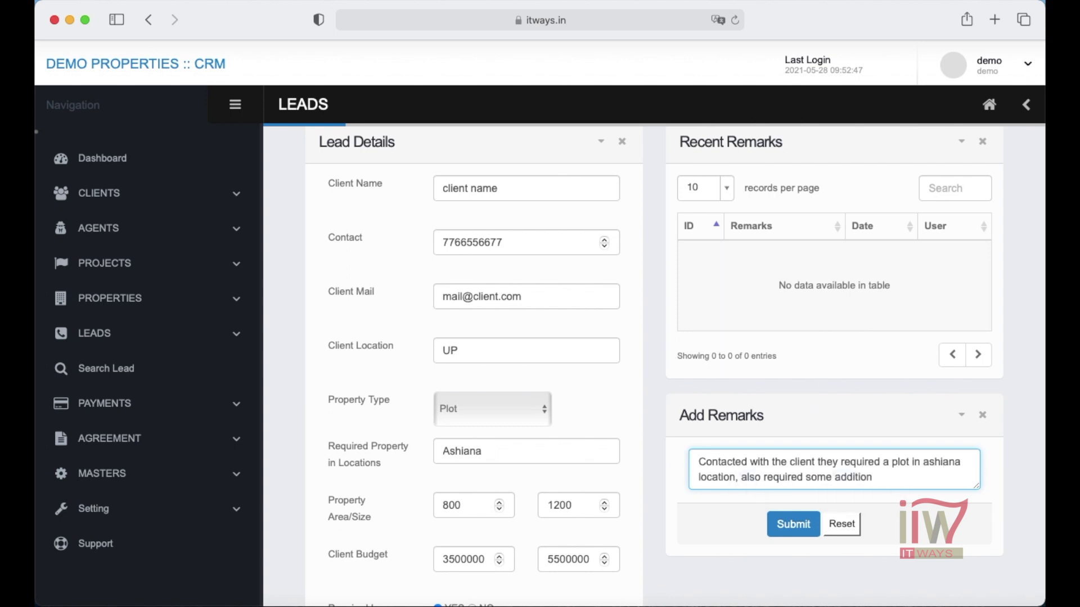
text( facilities.)
click(785, 529)
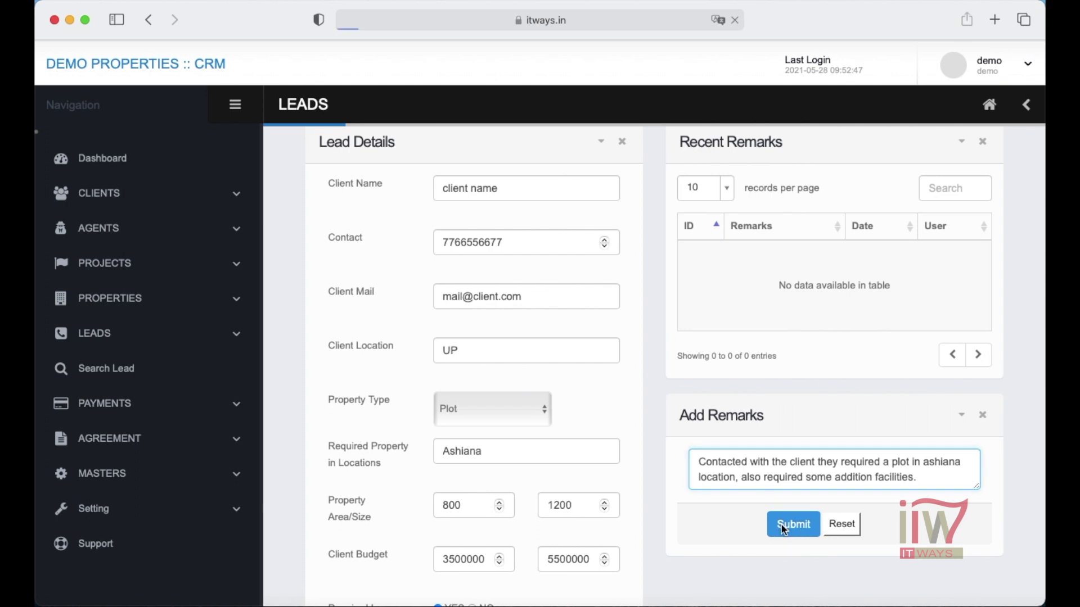
scroll(725, 372, down, 3)
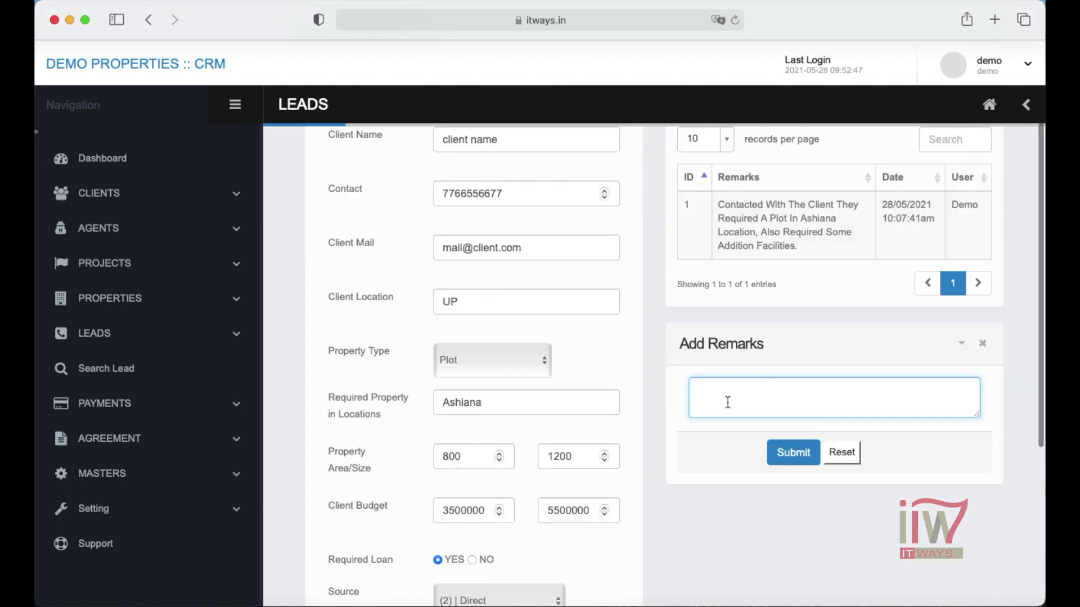
text(call back required on)
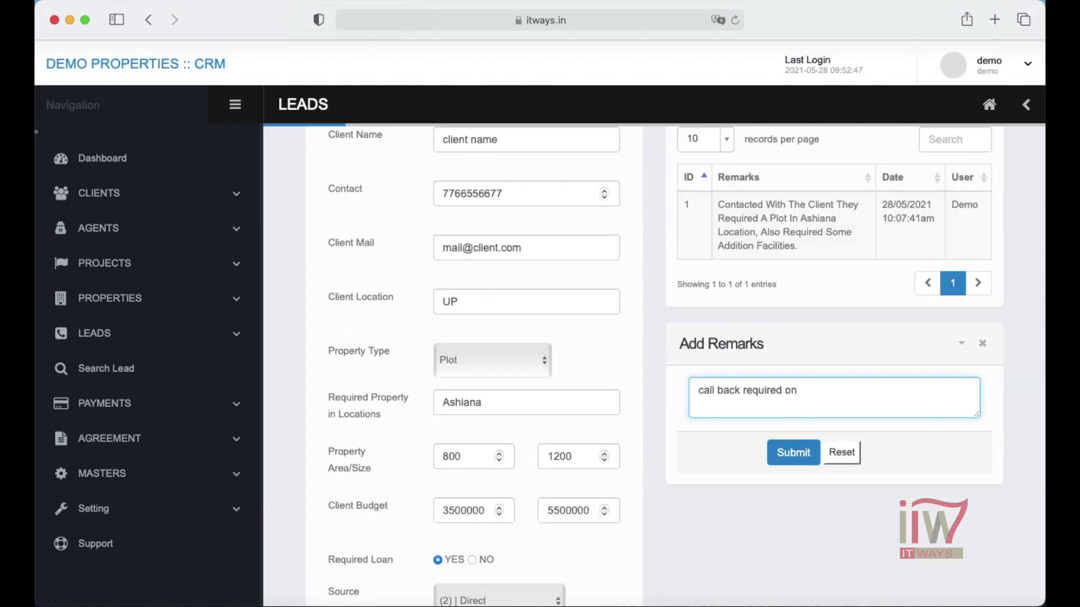
text( 30 May 2021)
click(794, 460)
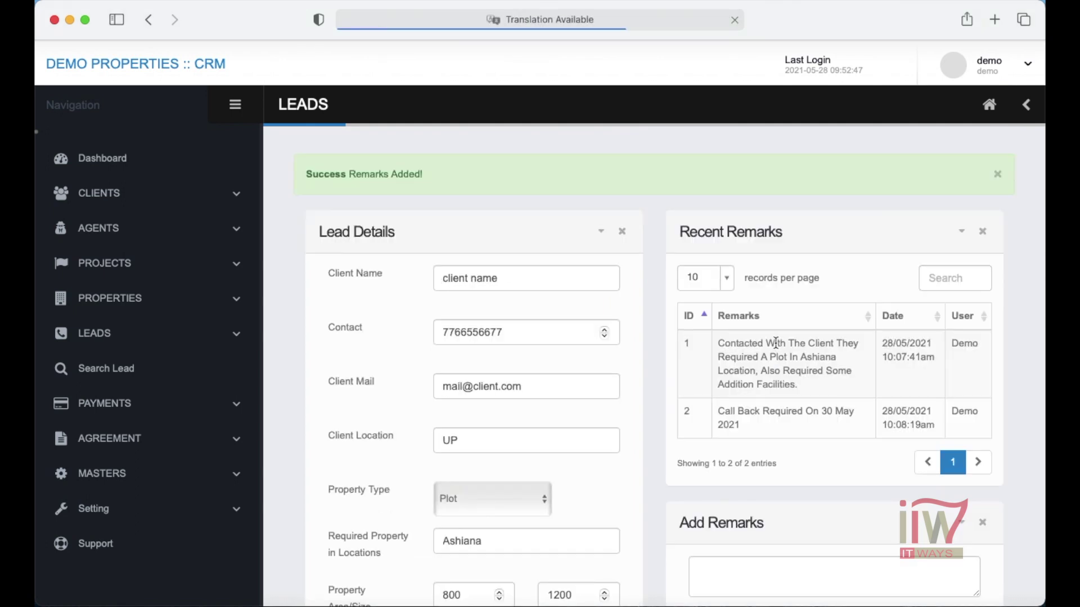
- Set the next follow-up to 30/05/2021, update the lead, and view Up-Coming Follow-ups
scroll(738, 425, down, 10)
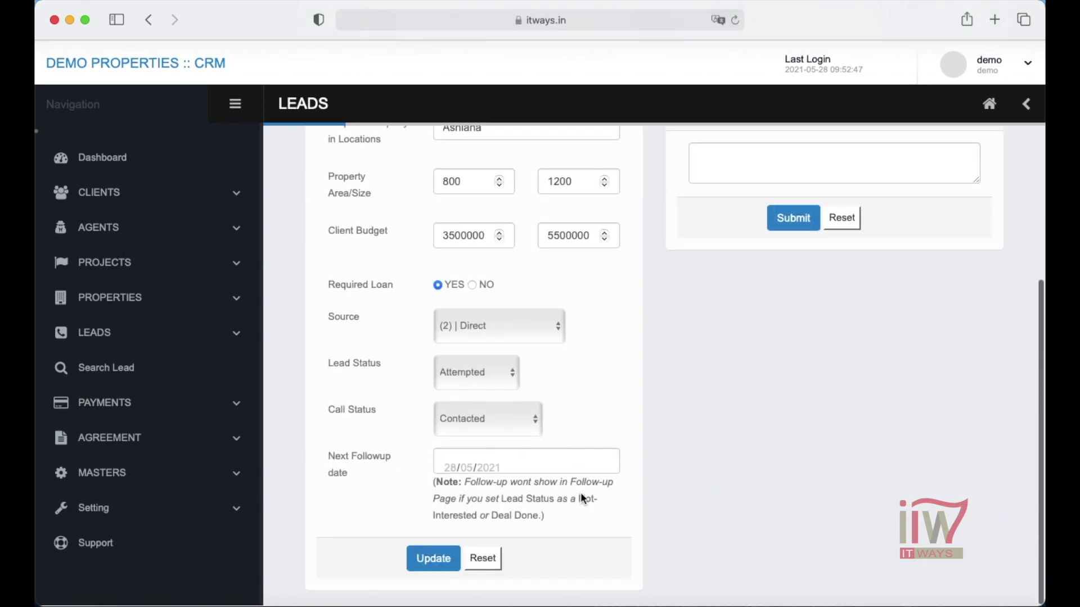
click(452, 466)
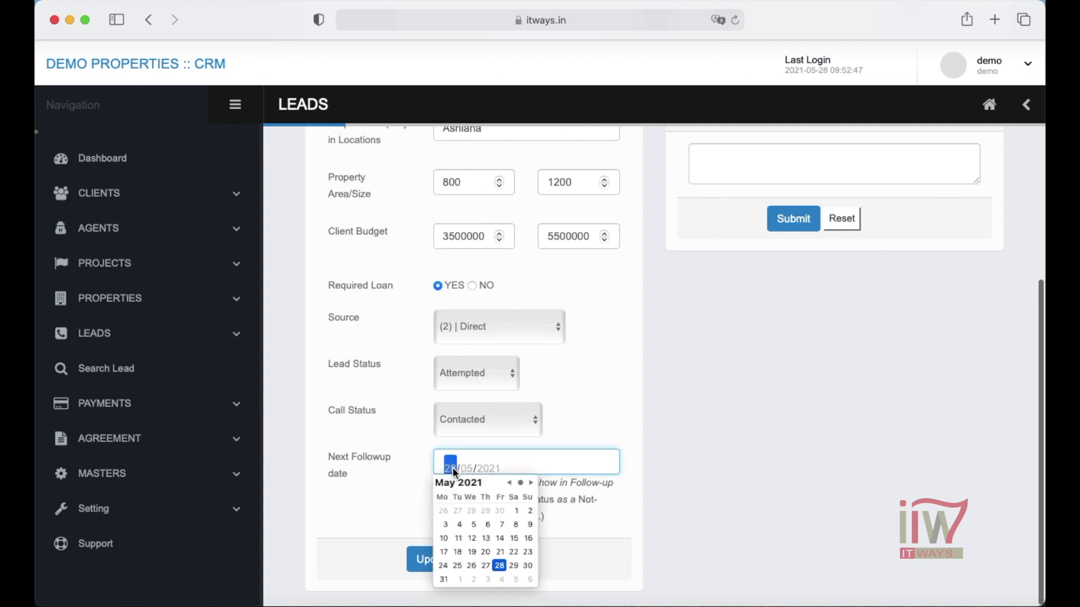
click(529, 568)
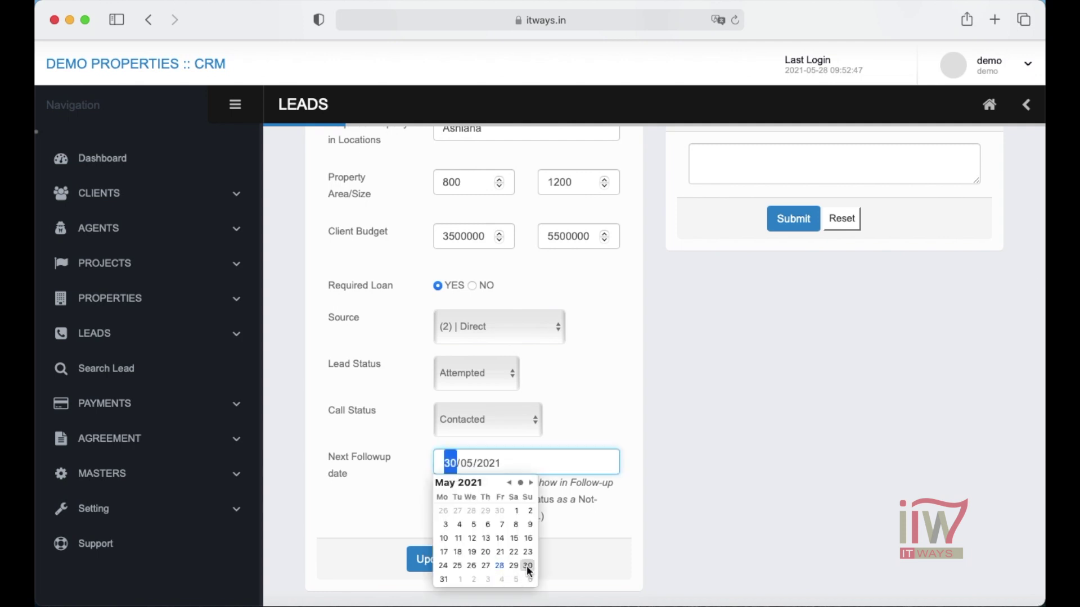
scroll(643, 481, up, 5)
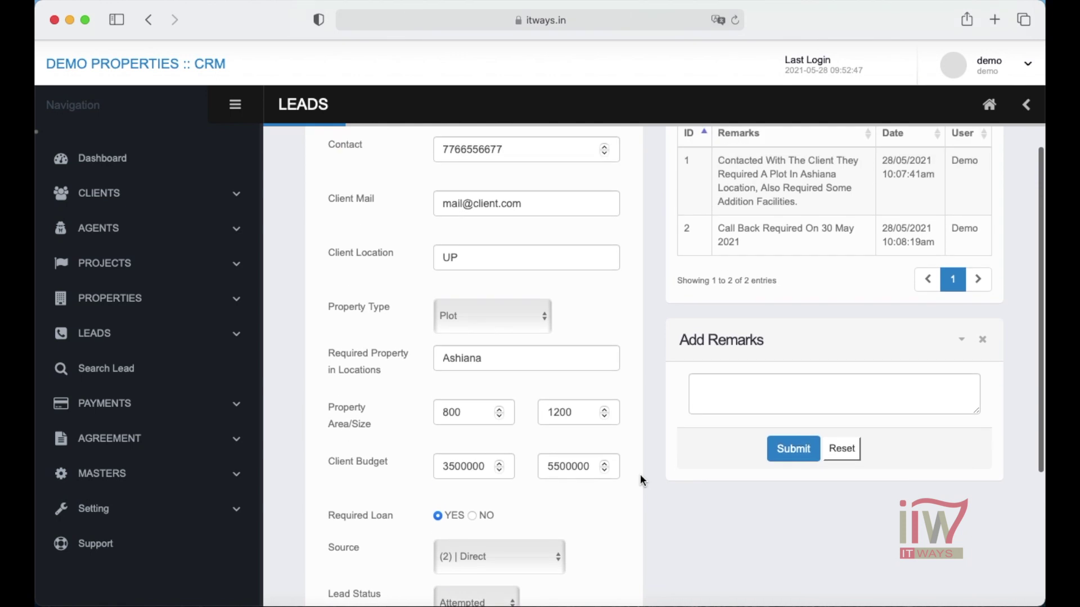
scroll(643, 481, down, 5)
click(432, 560)
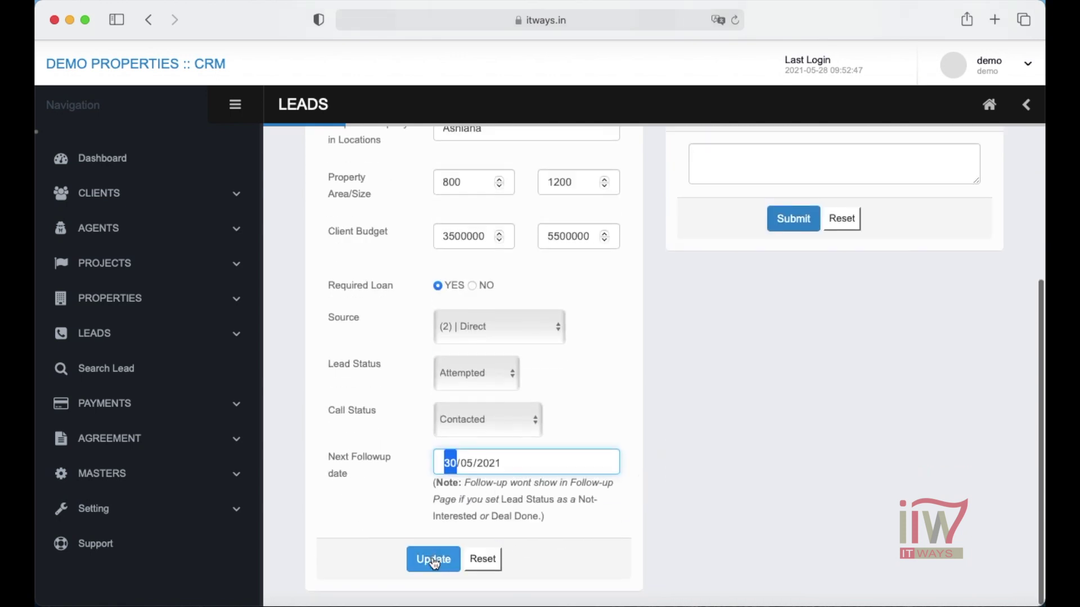
click(95, 334)
click(125, 424)
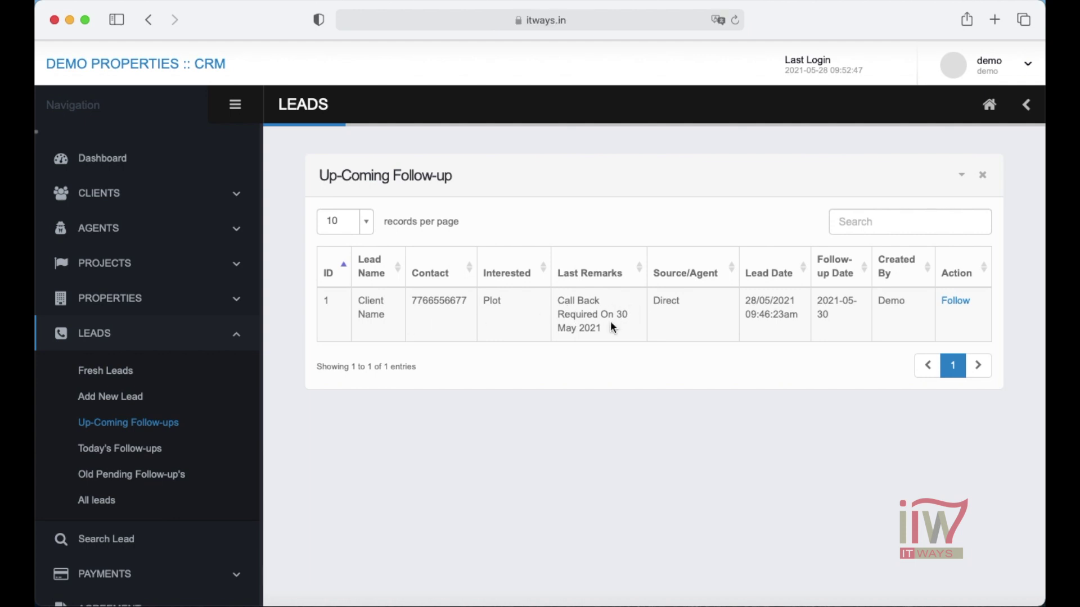
- Review Today's Follow-ups, Old Pending Follow-ups and All Leads, then collapse the Leads menu
click(121, 449)
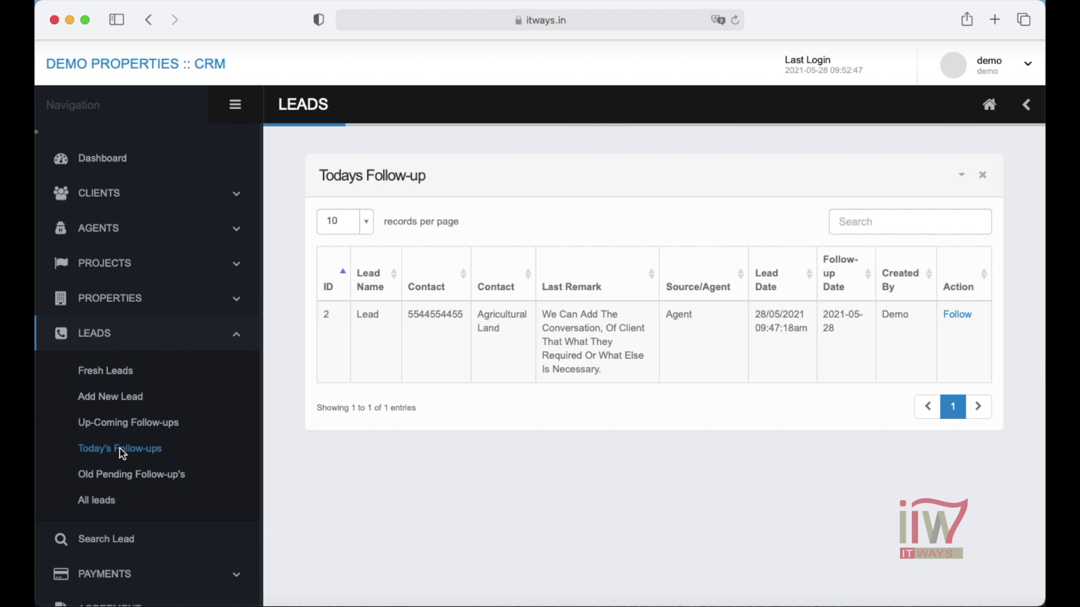
click(133, 477)
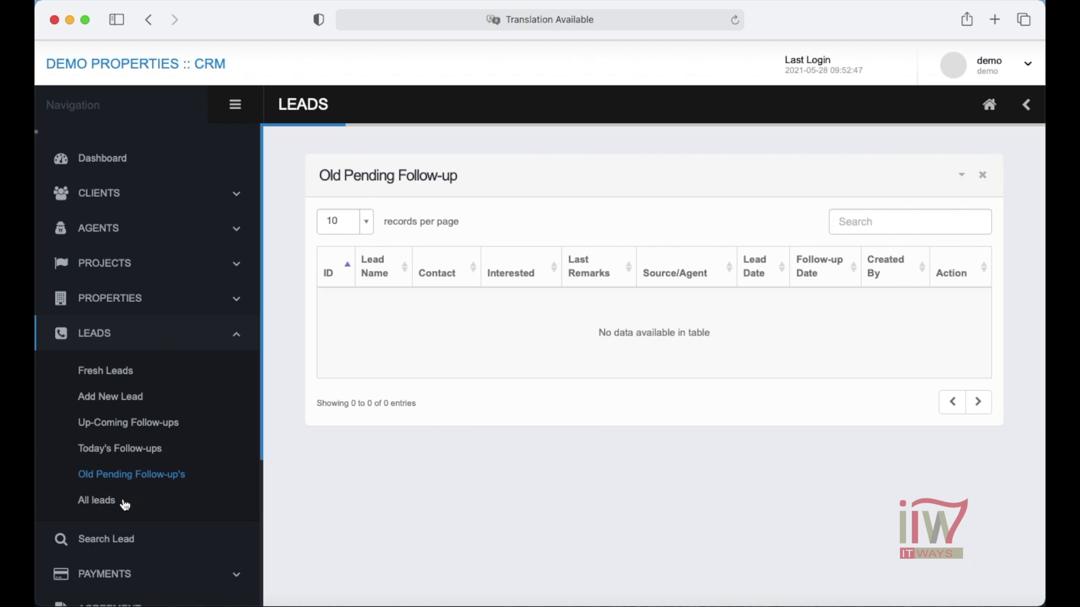
click(97, 503)
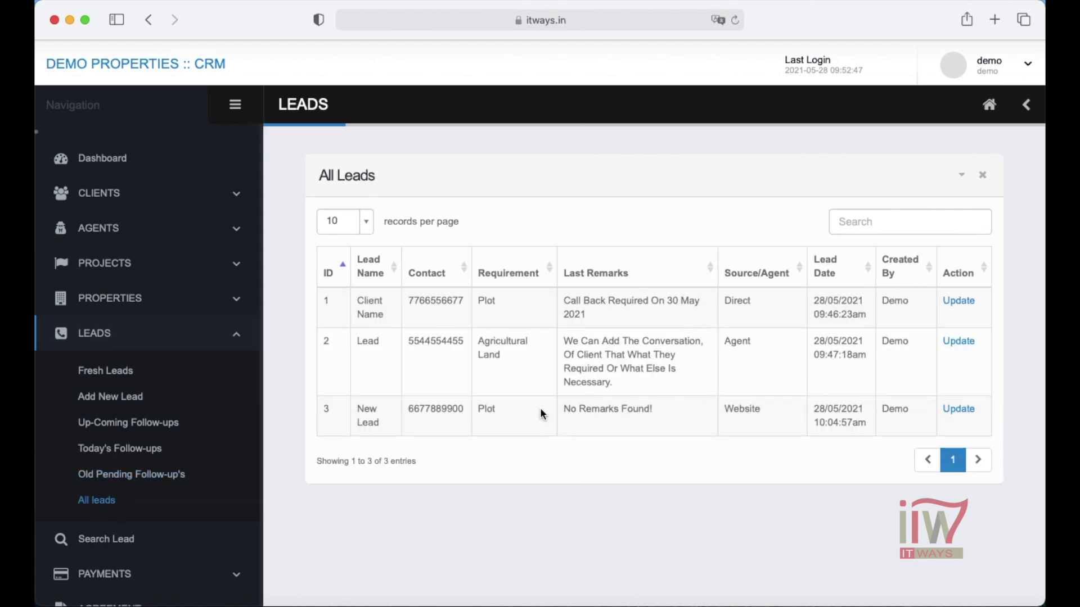
click(230, 351)
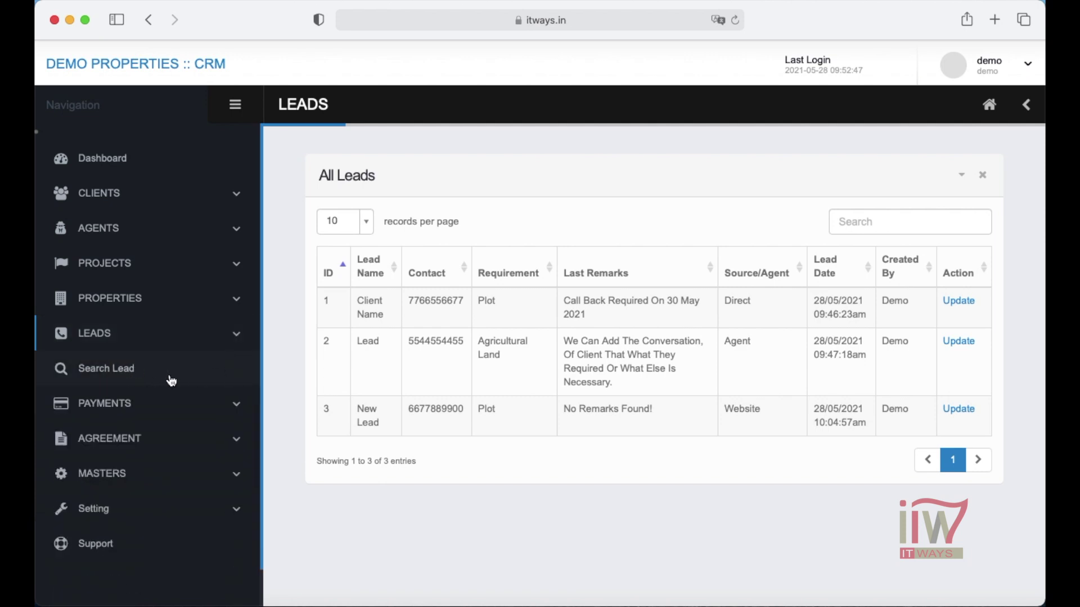
- Expand the Payments, Agreement and Masters sections of the sidebar
click(188, 405)
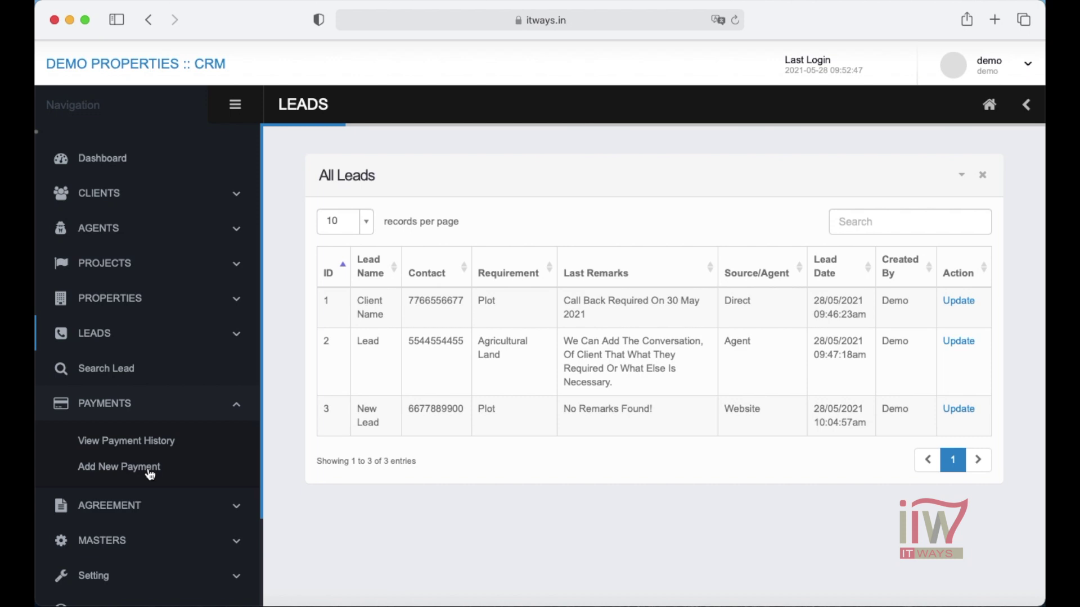
scroll(151, 475, down, 3)
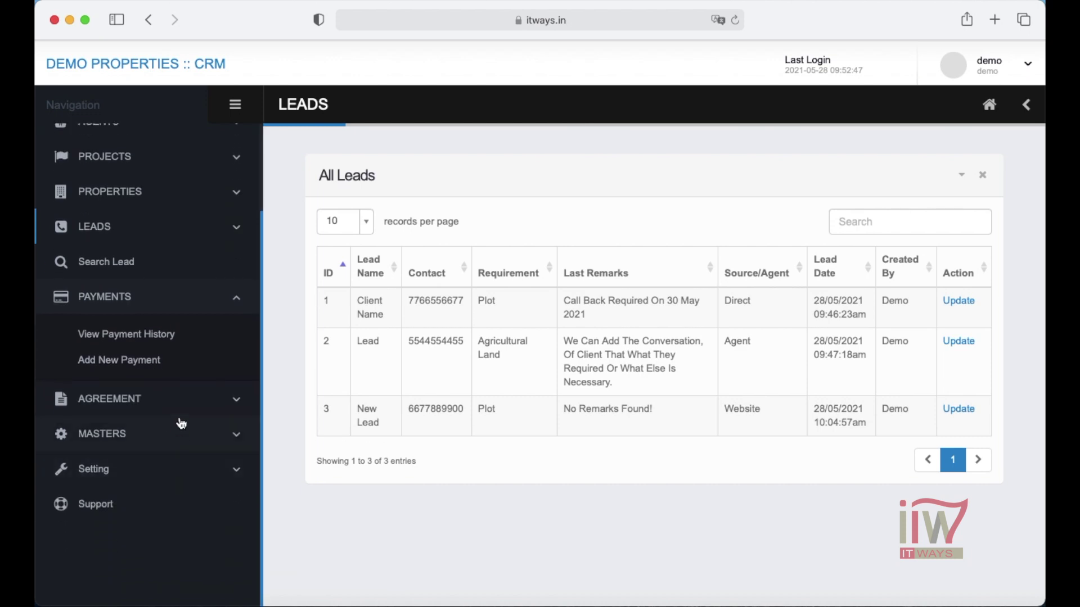
click(192, 409)
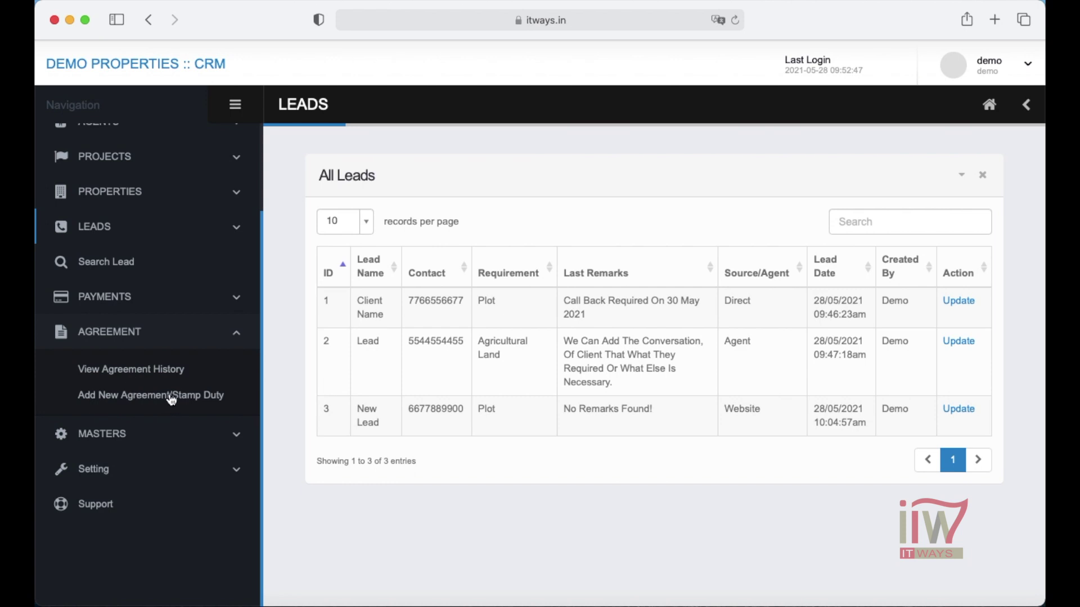
click(200, 433)
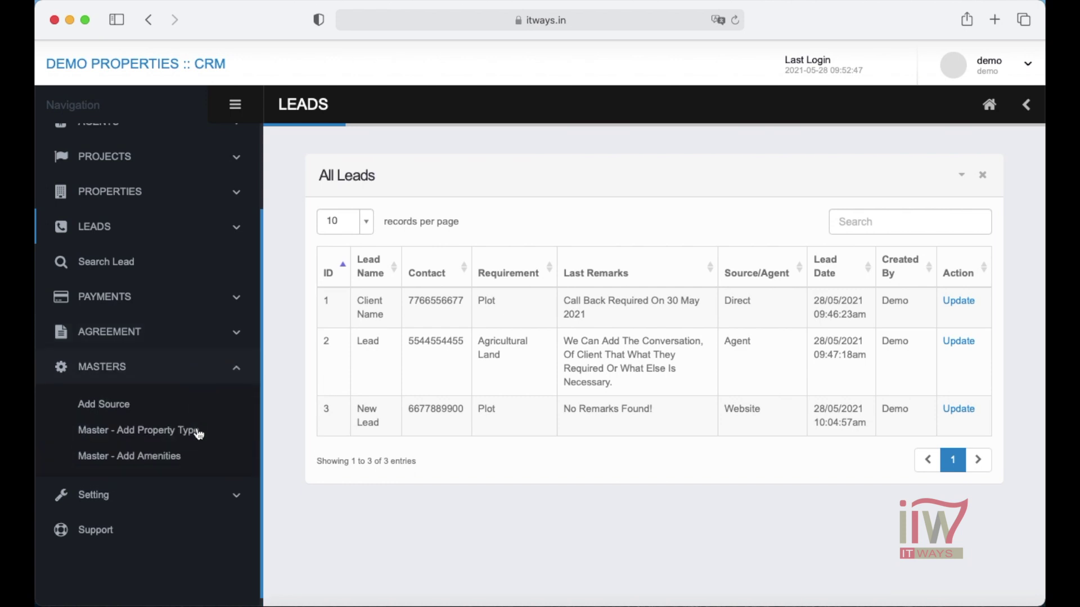
- Browse the Add Source, Property Type and Amenities master pages, then the Users Last Login list
click(109, 410)
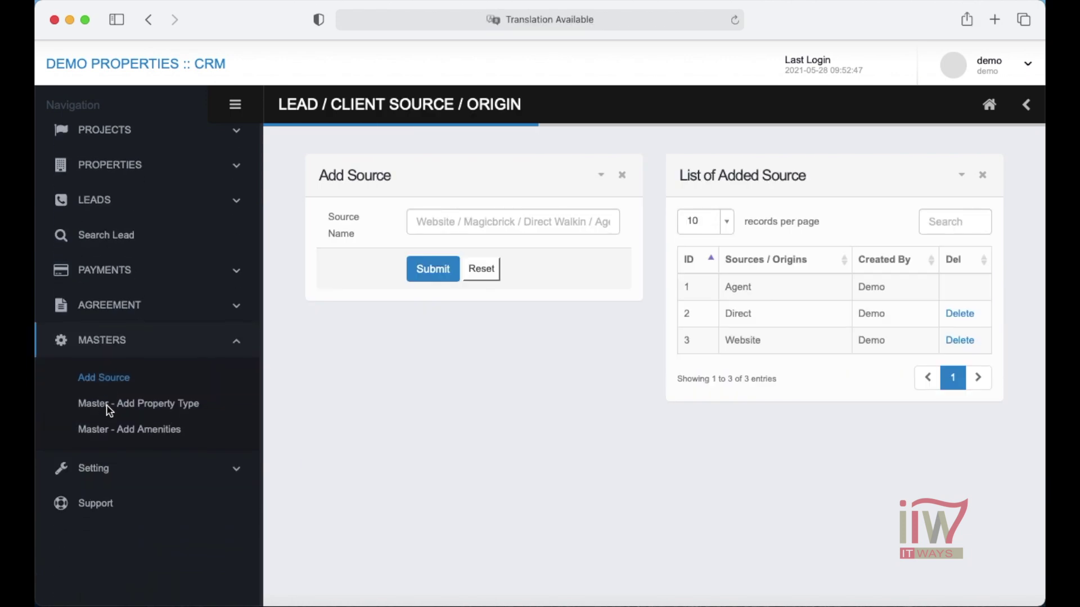
click(149, 407)
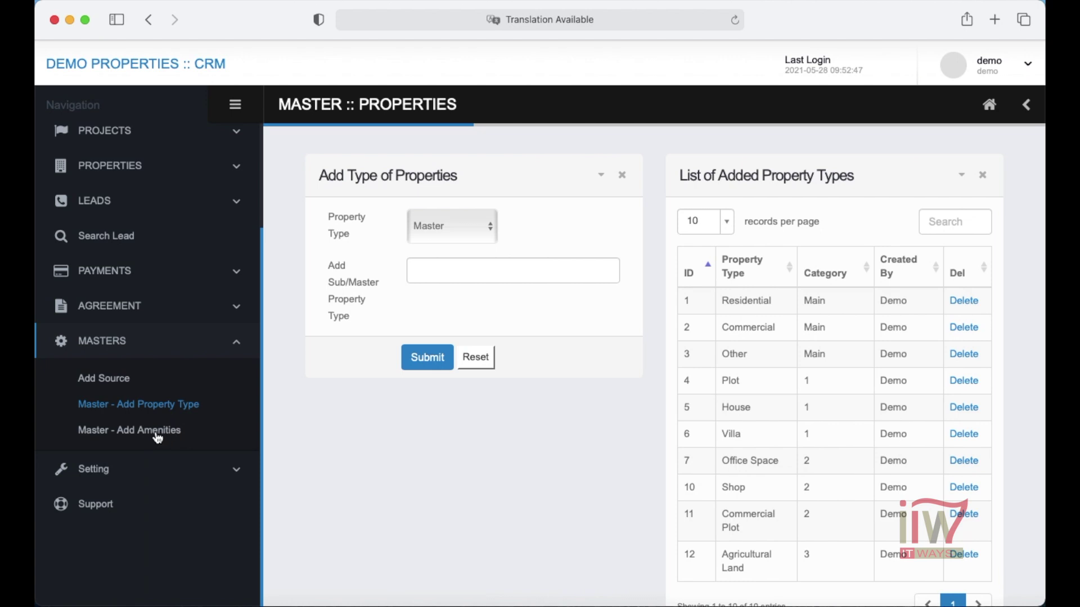
click(159, 433)
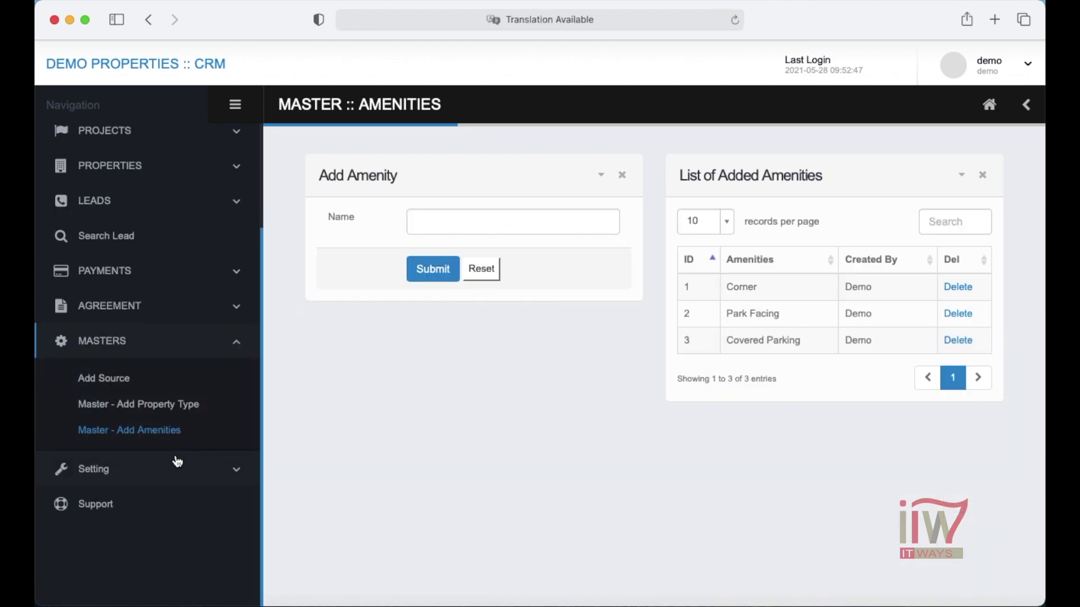
click(177, 465)
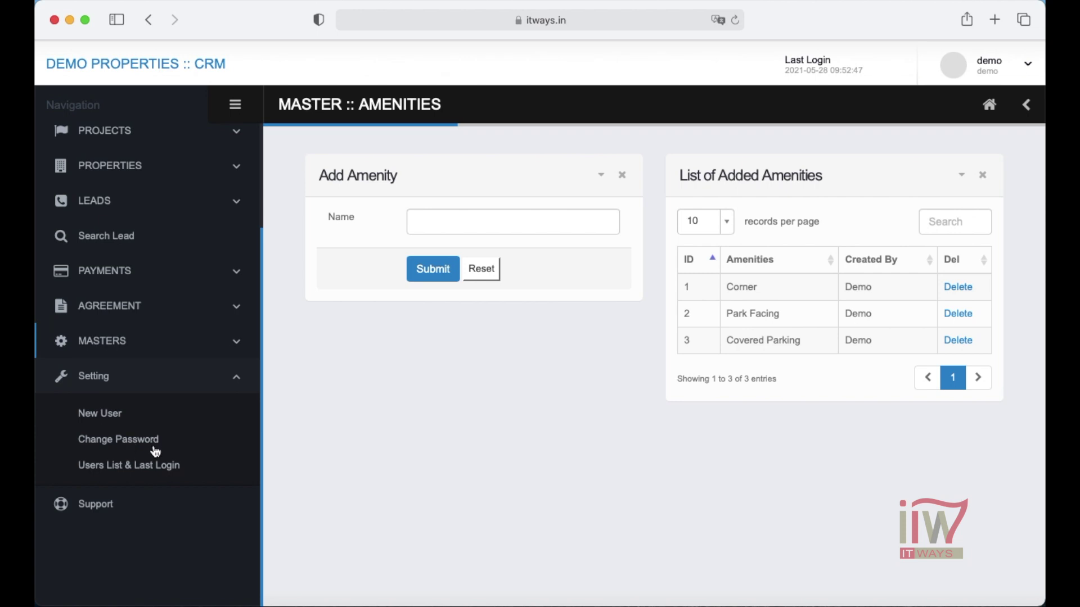
click(140, 472)
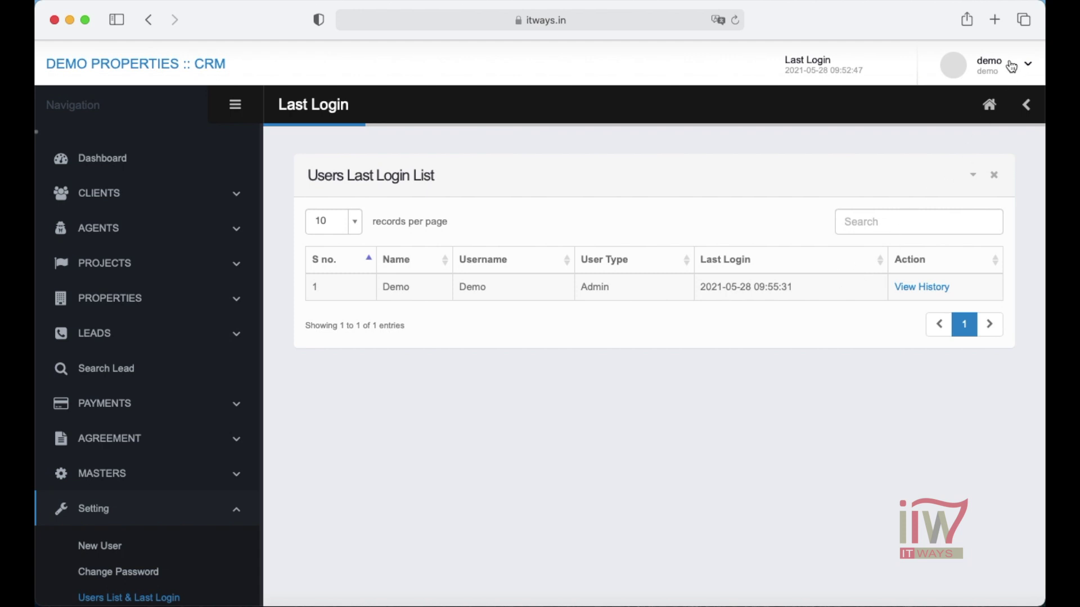
- Review the admin's login history, then return to the dashboard showing 3 total leads
click(1028, 64)
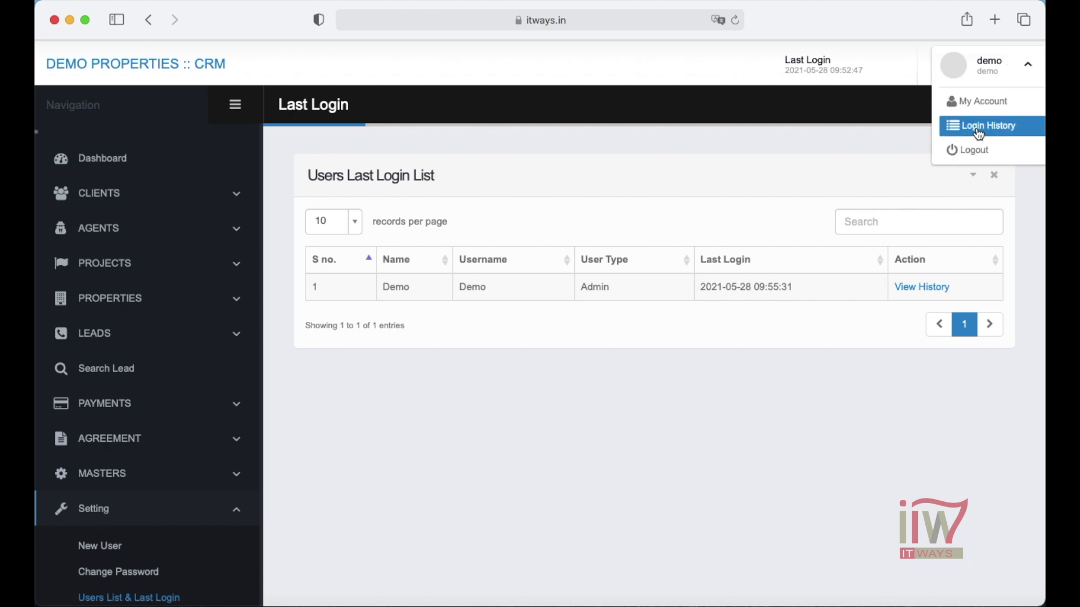
click(1004, 135)
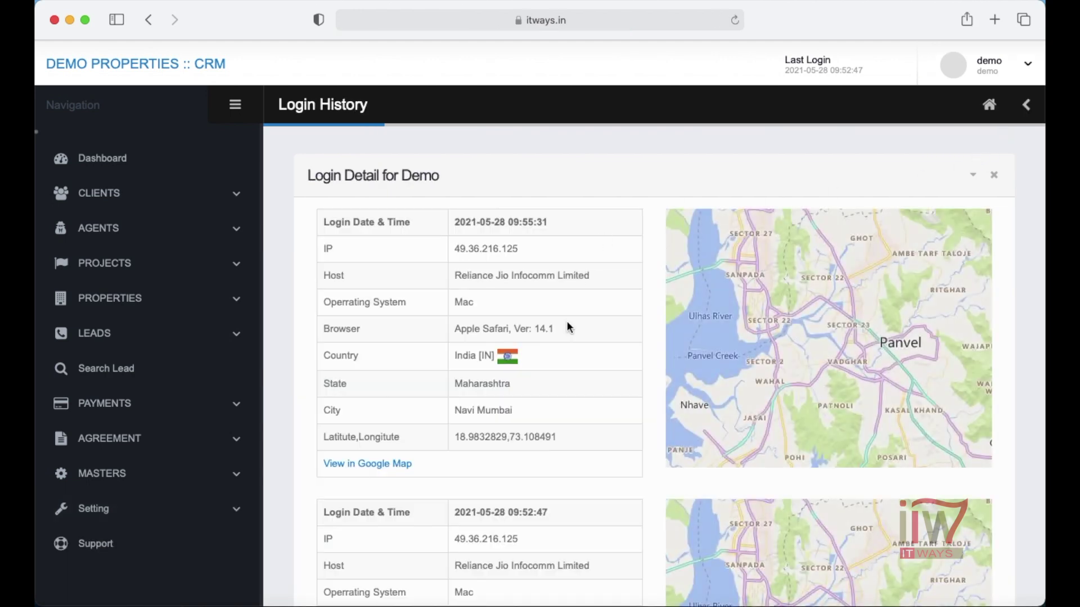
scroll(568, 326, down, 5)
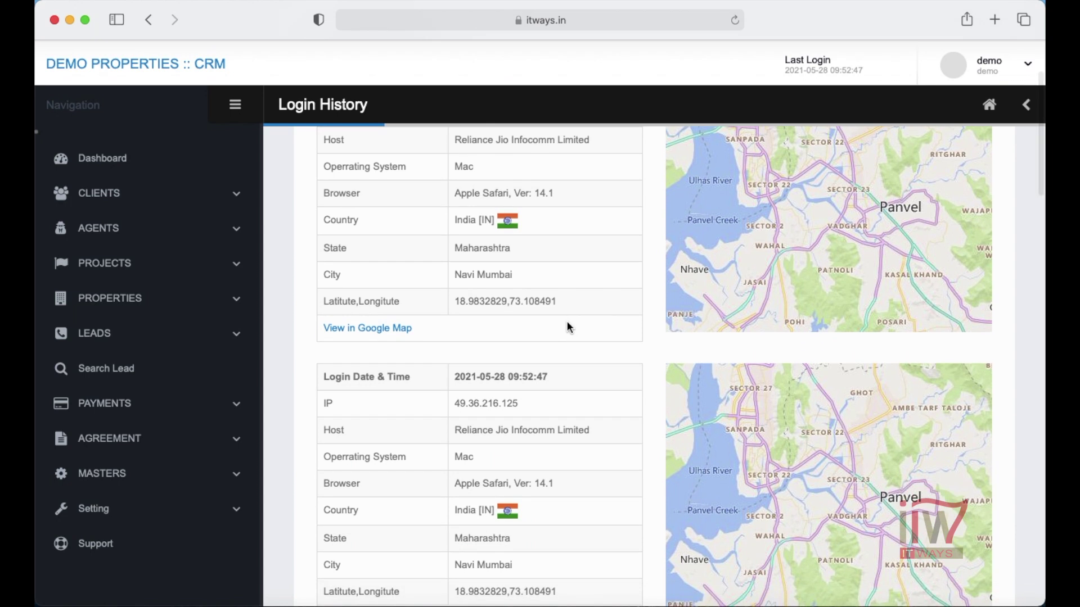
scroll(569, 327, down, 10)
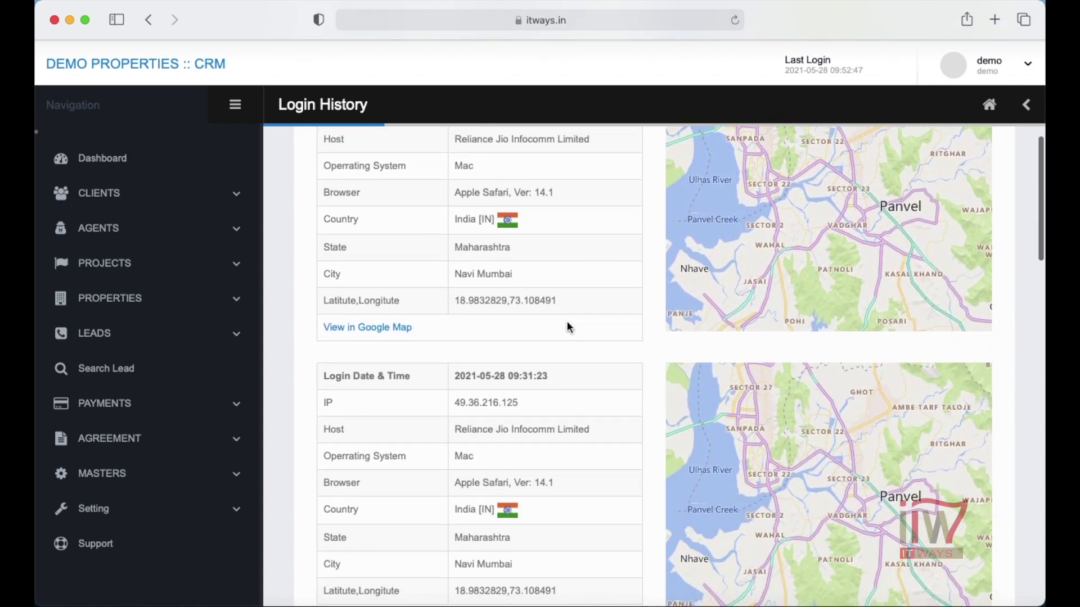
scroll(568, 325, up, 15)
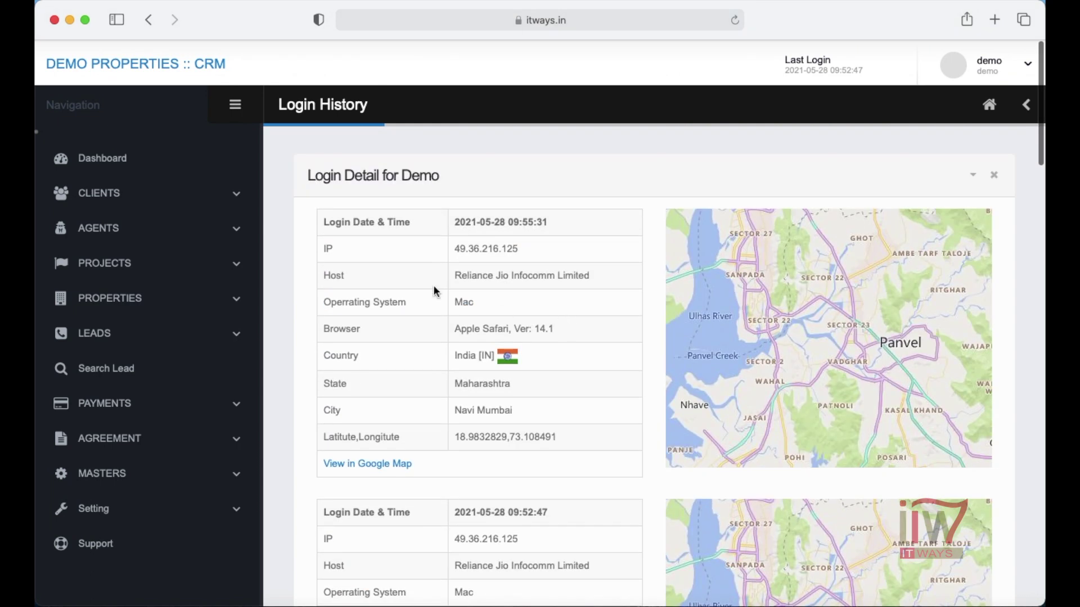
click(134, 159)
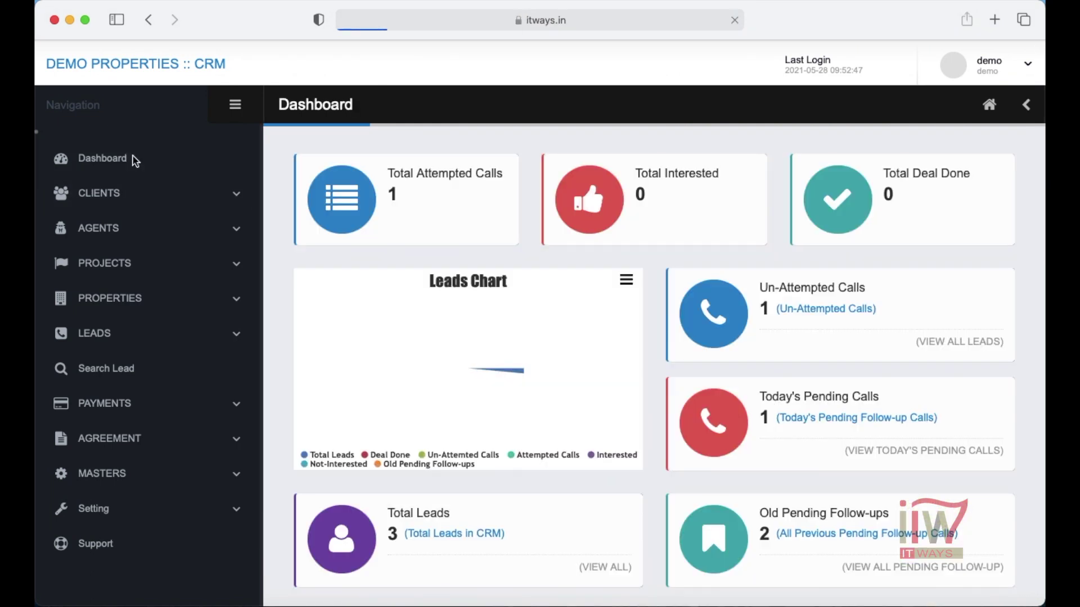
mouse_move(471, 430)
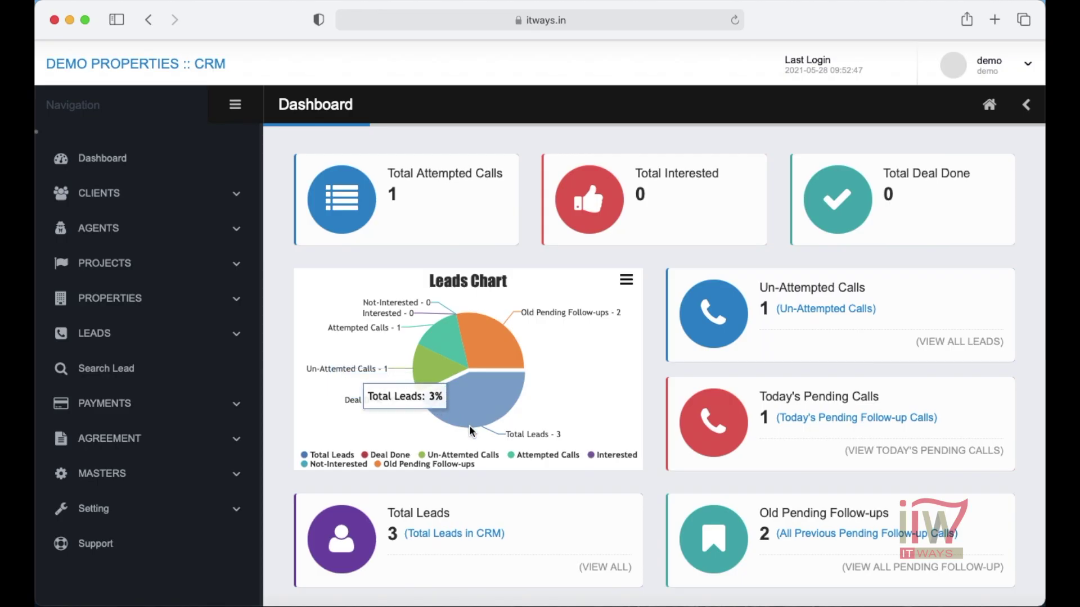